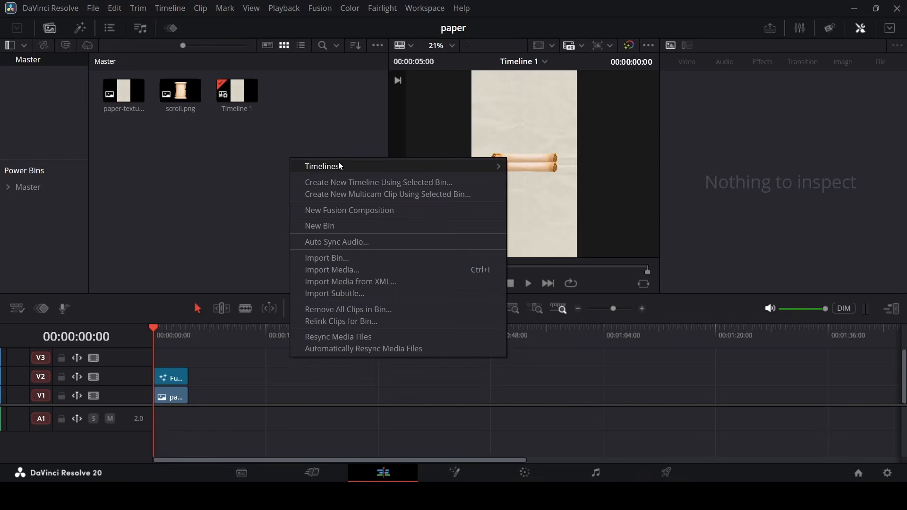
Create a new empty timeline without project settings, using vertical 1080 x 1920 resolution.
mouse_move(488, 161)
left_click(563, 163)
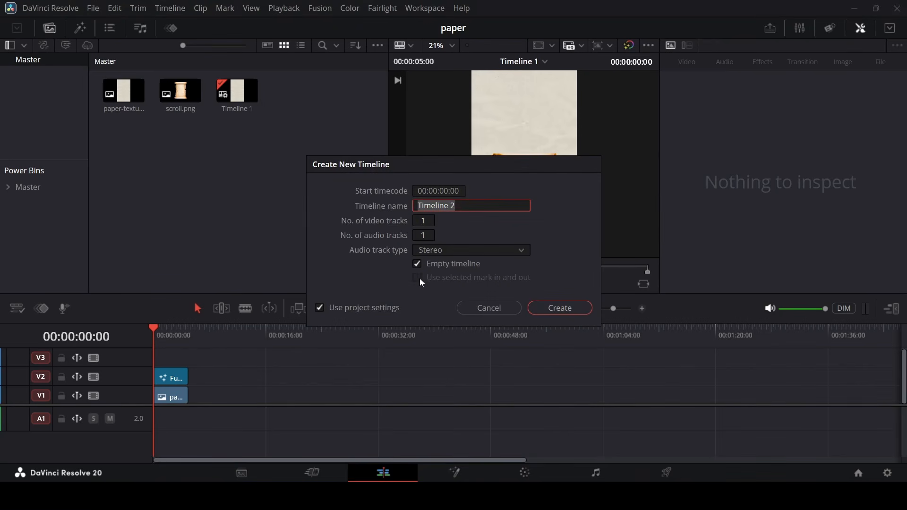
left_click(358, 311)
left_click(414, 193)
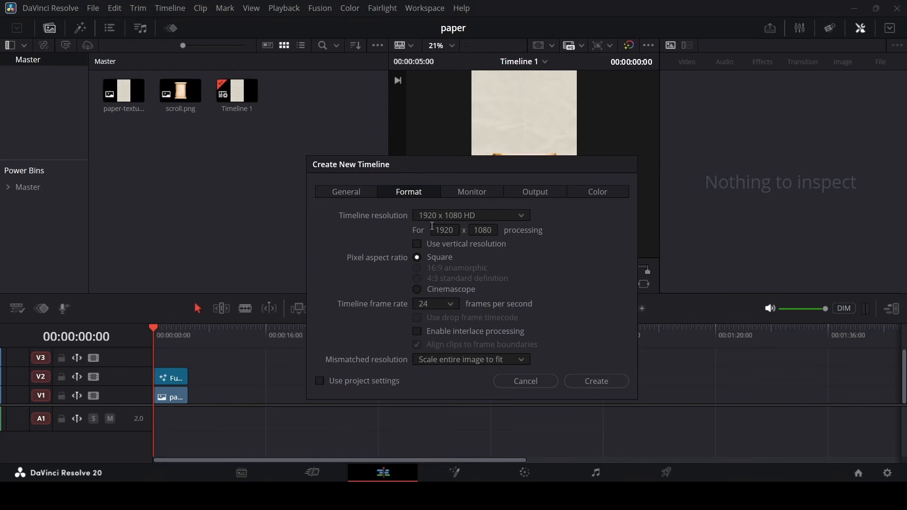
left_click(463, 248)
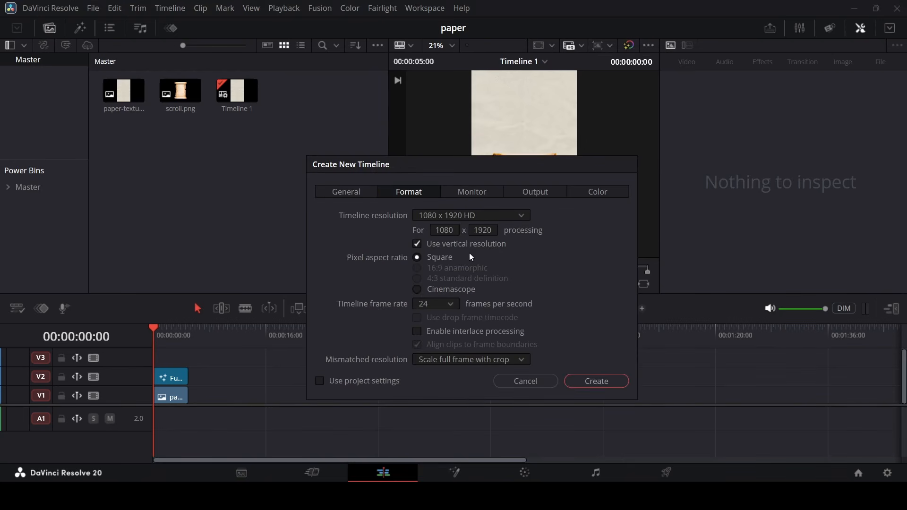
left_click(597, 382)
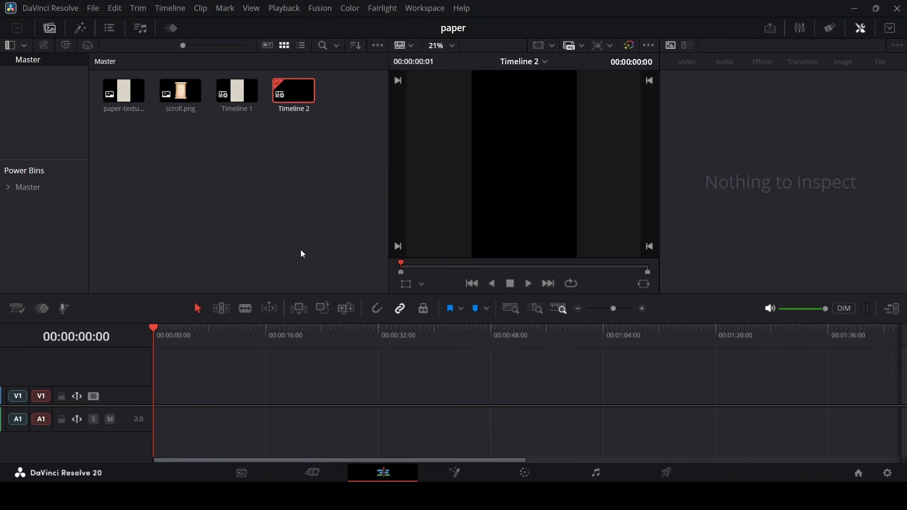
Place the paper-texture image on the first video track of the new timeline.
left_click_drag(108, 133, 170, 104)
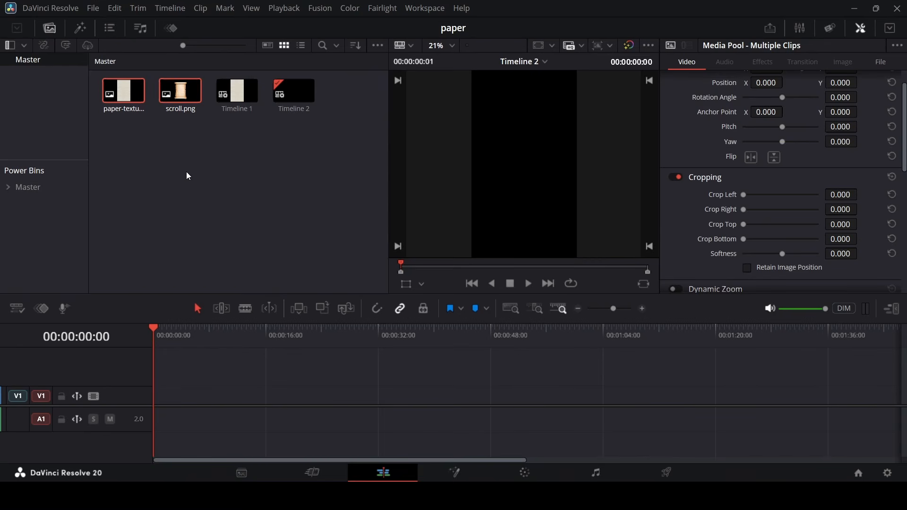
left_click(188, 176)
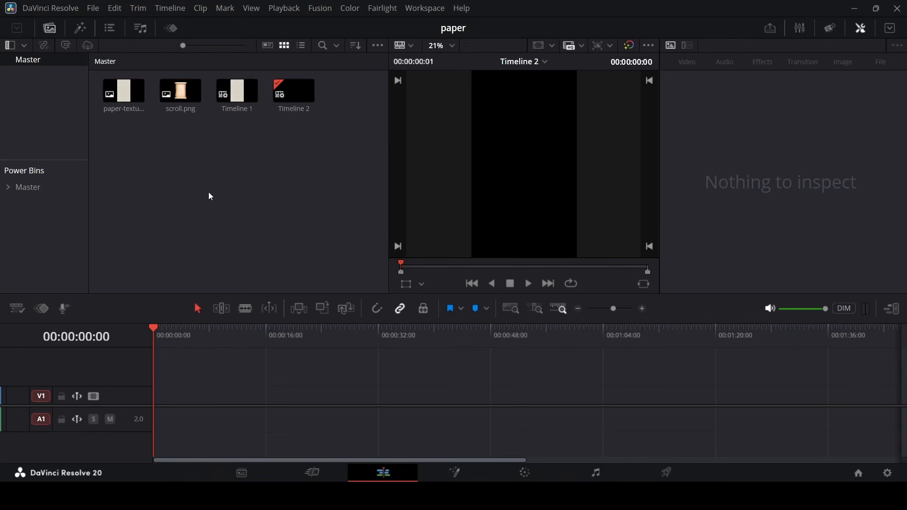
left_click_drag(121, 117, 164, 398)
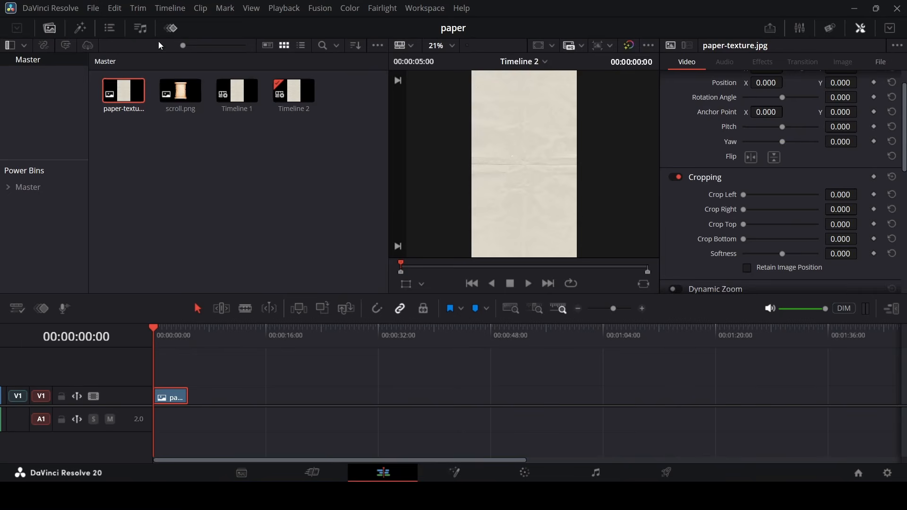
Add a Fusion Composition on the track above the paper clip and open it in the Fusion page.
left_click(169, 29)
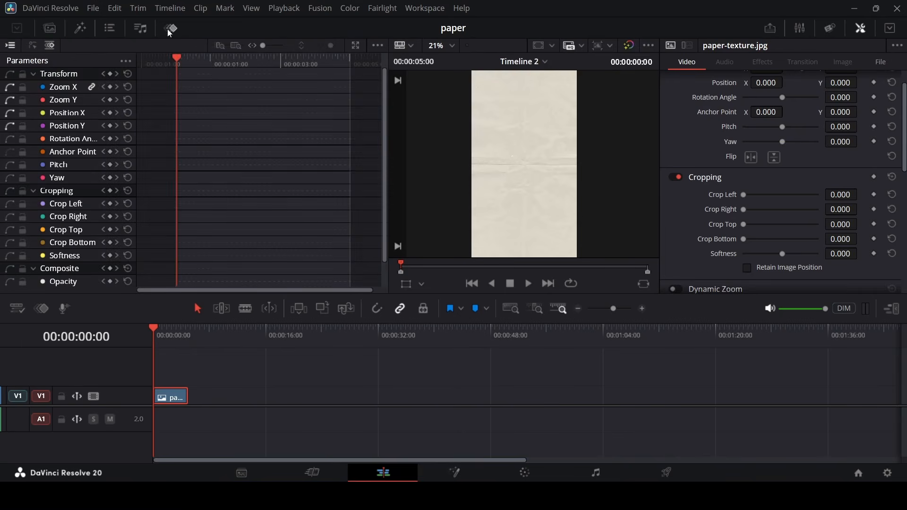
left_click(79, 29)
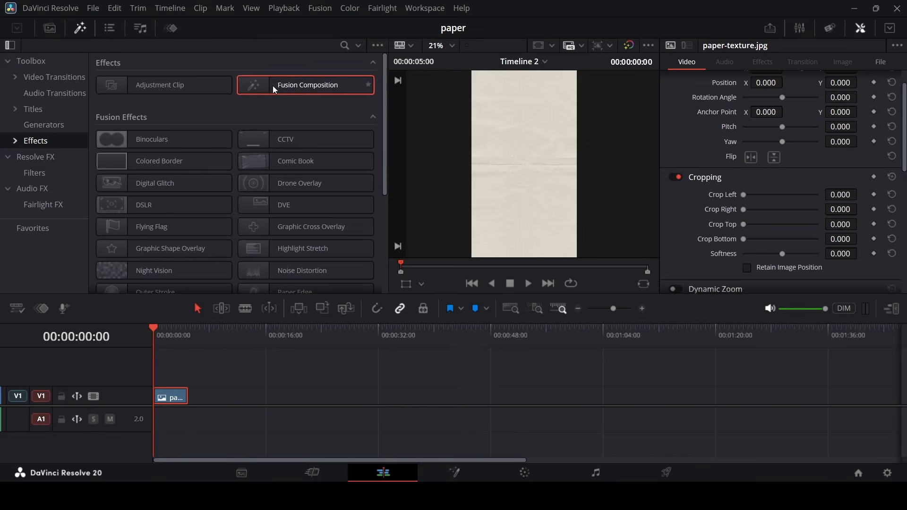
left_click_drag(274, 88, 162, 381)
right_click(175, 377)
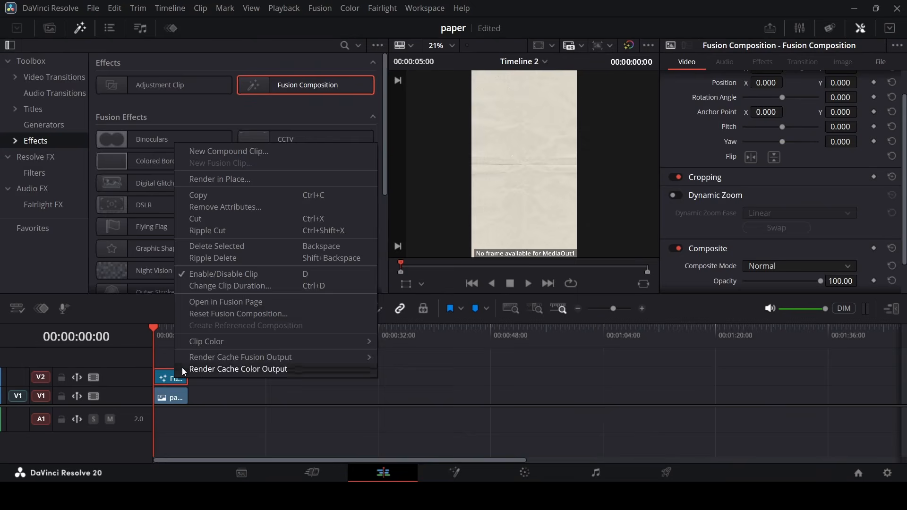
left_click(238, 303)
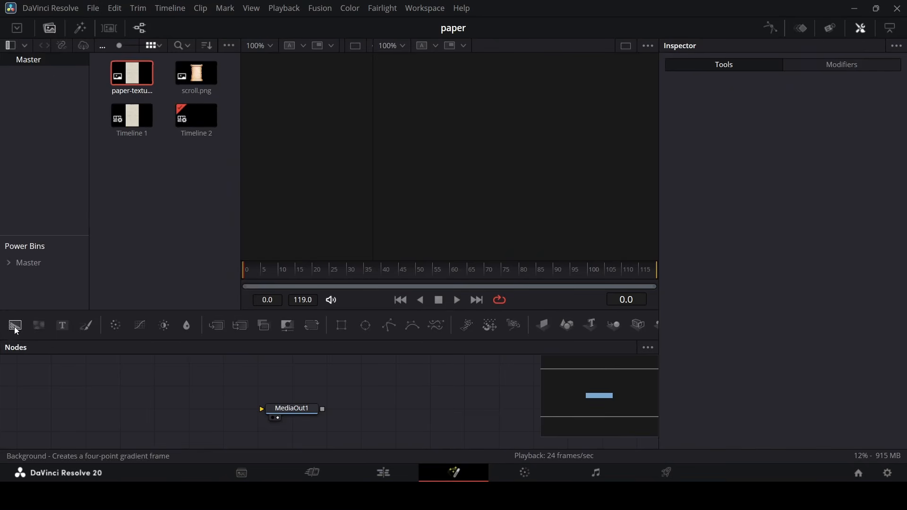
Add a Background node feeding the media output and set its alpha to 0.
left_click_drag(15, 331, 277, 415)
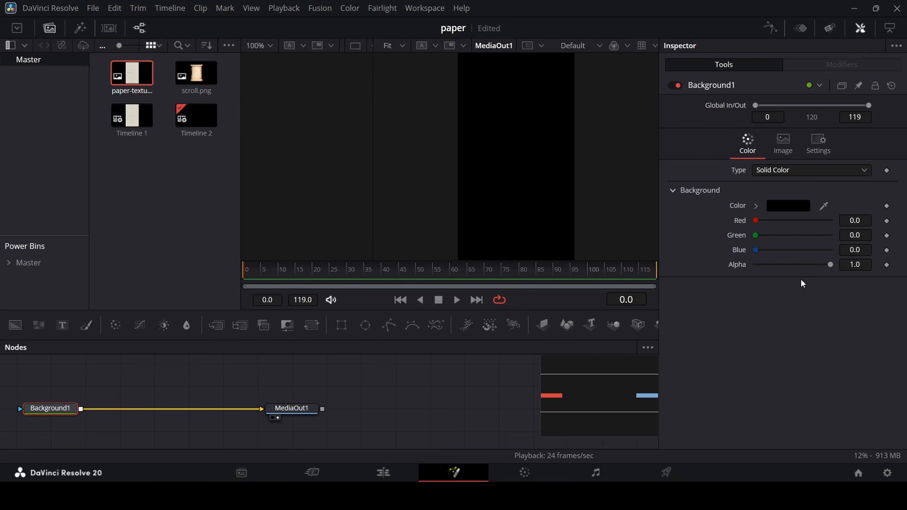
left_click_drag(829, 265, 745, 272)
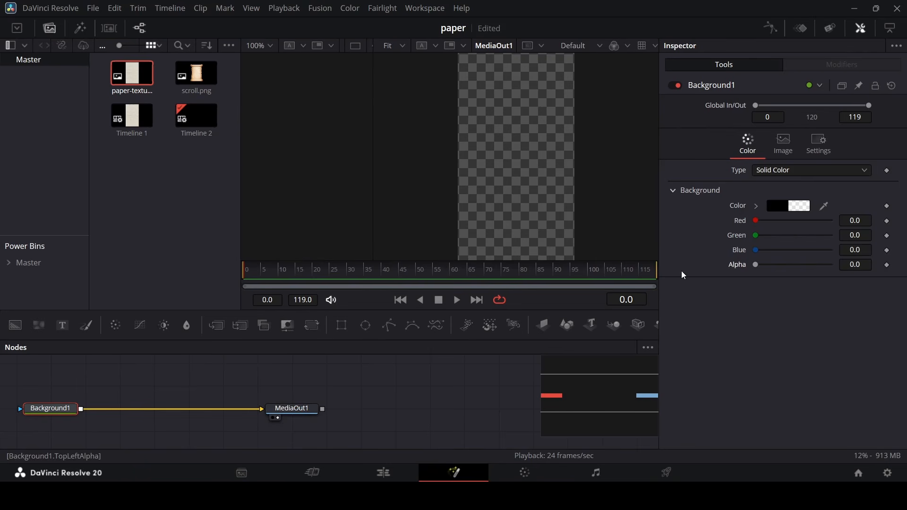
Merge the scroll.png image over the background and set the merge size to 3.0.
left_click_drag(197, 86, 81, 410)
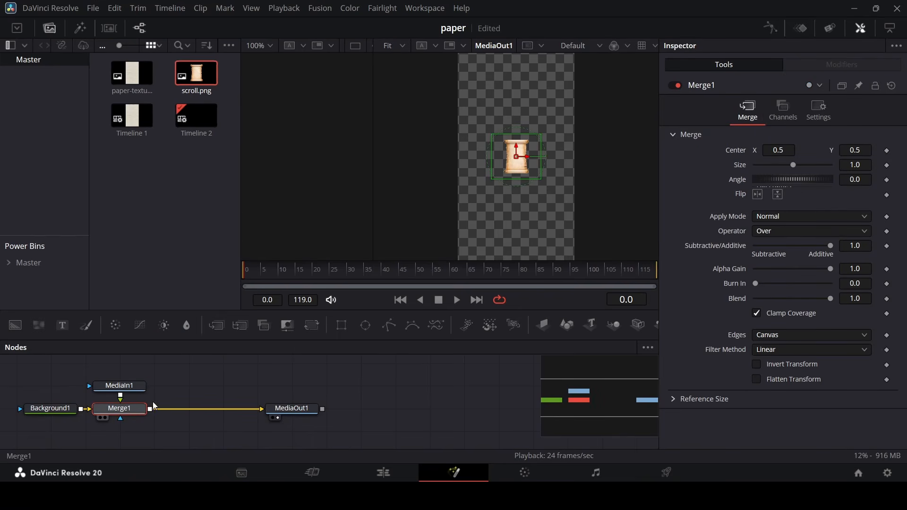
left_click(819, 164)
left_click(818, 166)
left_click(817, 166)
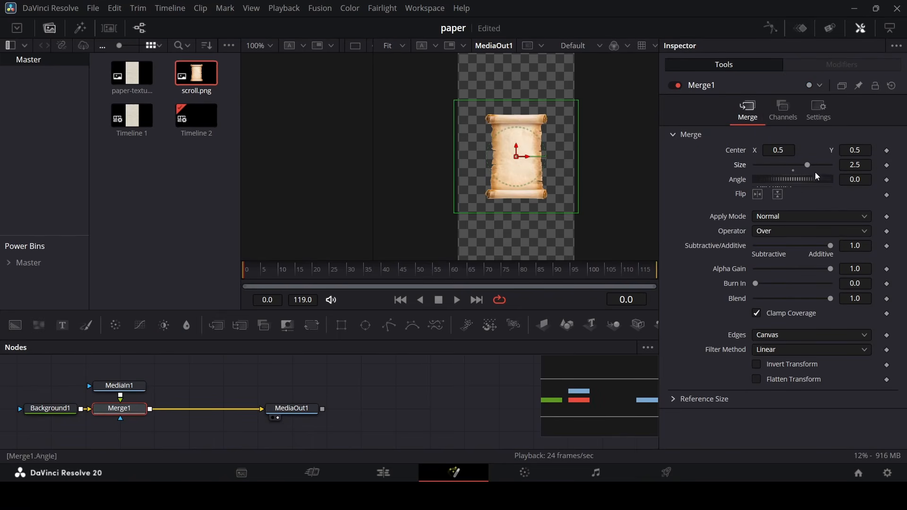
left_click(816, 166)
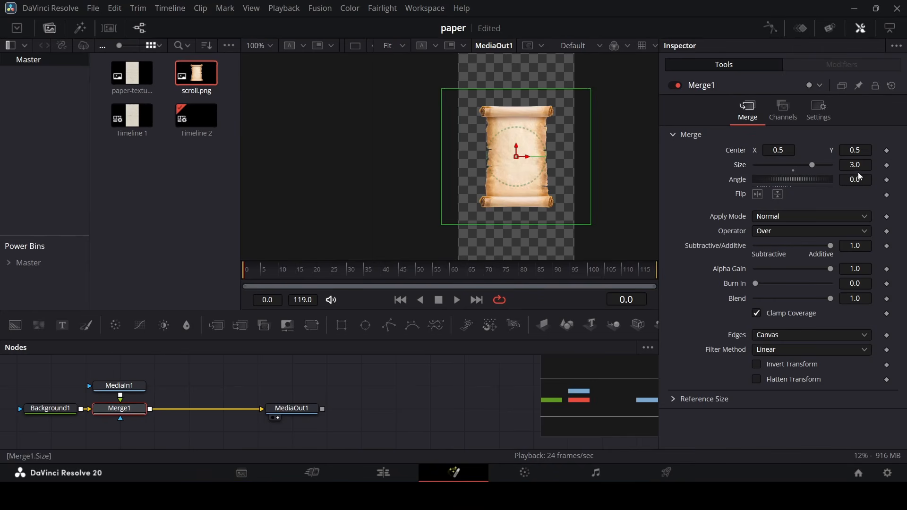
Add two more scroll.png media inputs, each merged in a chain after the first merge.
left_click(232, 369)
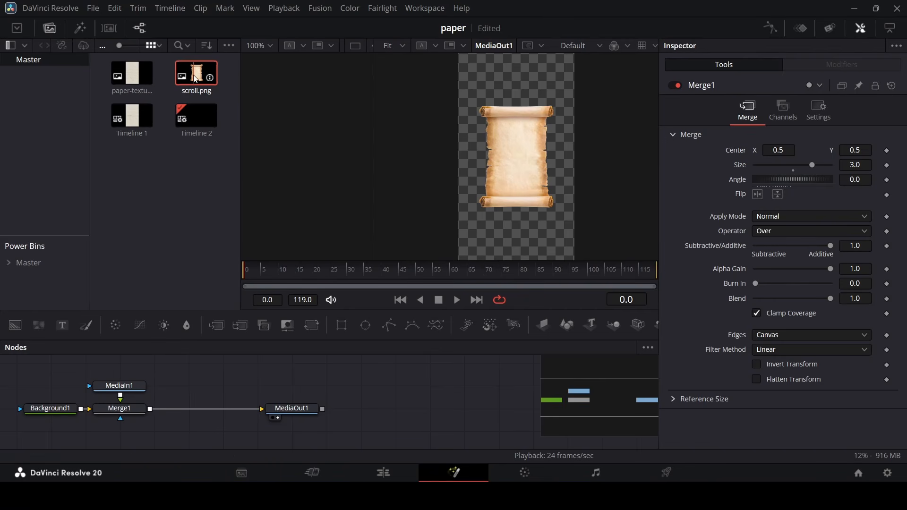
left_click_drag(196, 79, 189, 385)
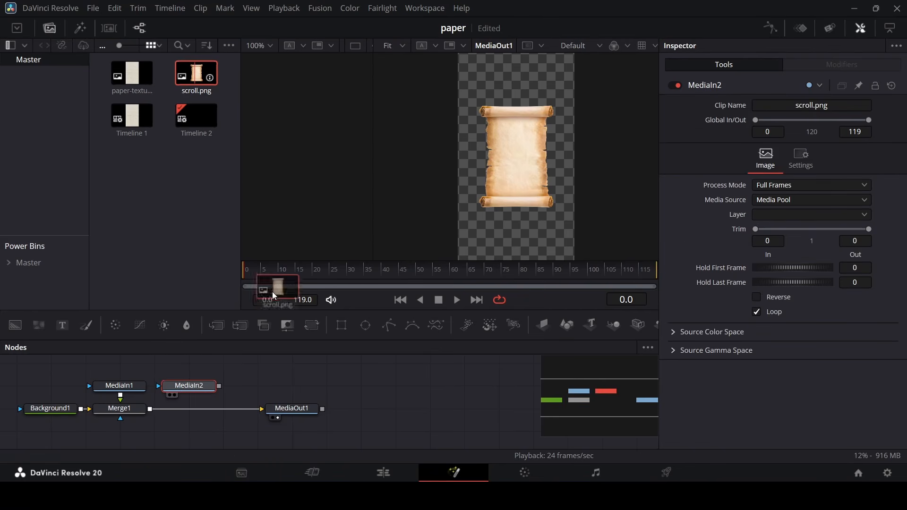
left_click_drag(274, 295, 153, 408)
left_click_drag(288, 386, 220, 412)
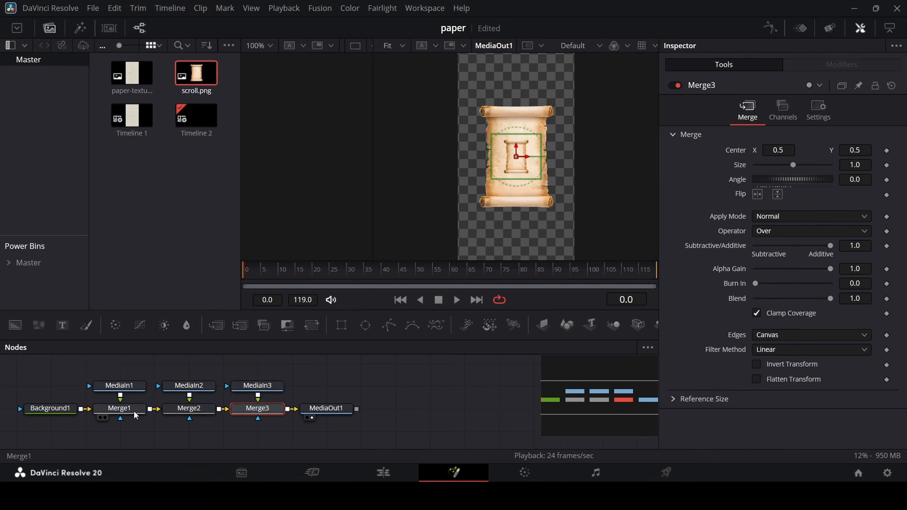
Copy the settings of the first Merge node.
right_click(121, 409)
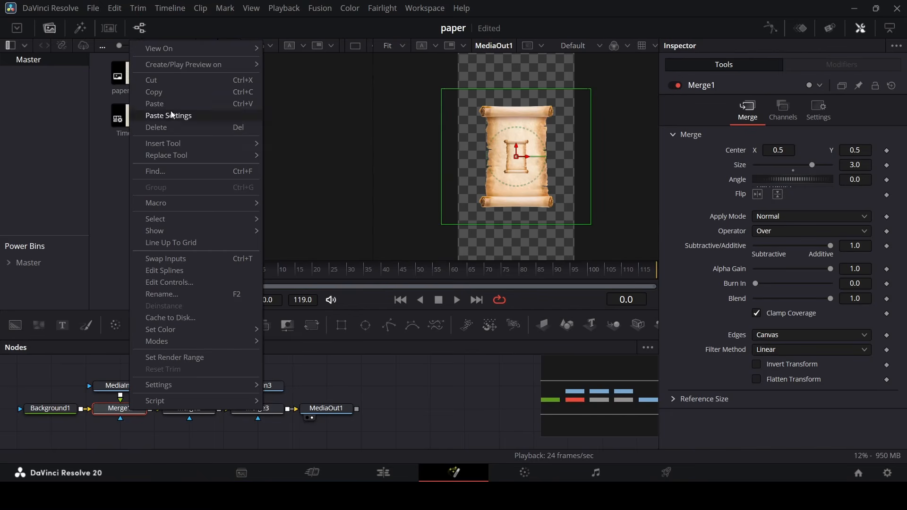
left_click(160, 94)
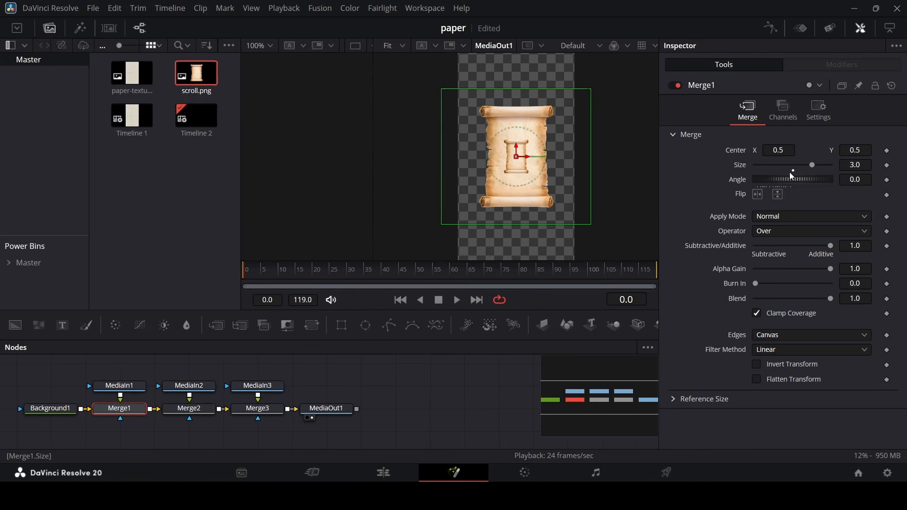
right_click(135, 410)
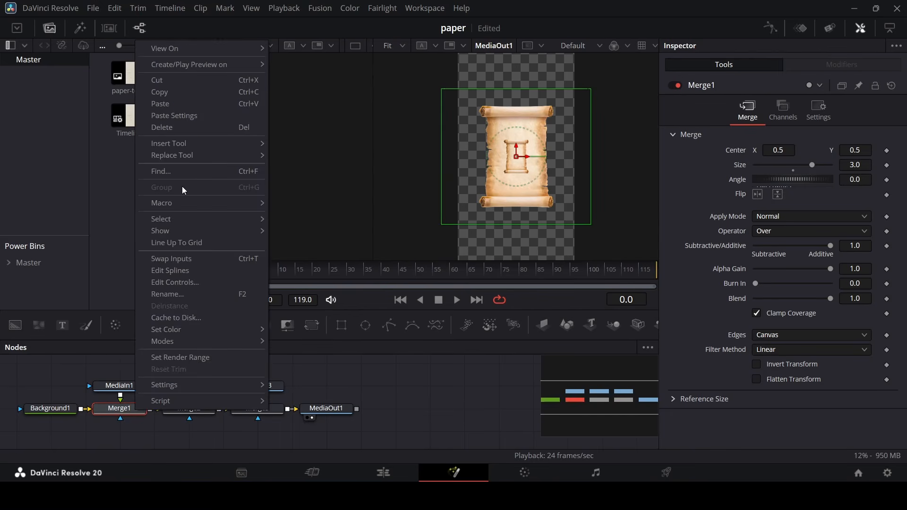
left_click(180, 94)
Paste the copied merge settings onto the selected second and third Merge nodes.
left_click_drag(195, 442, 265, 417)
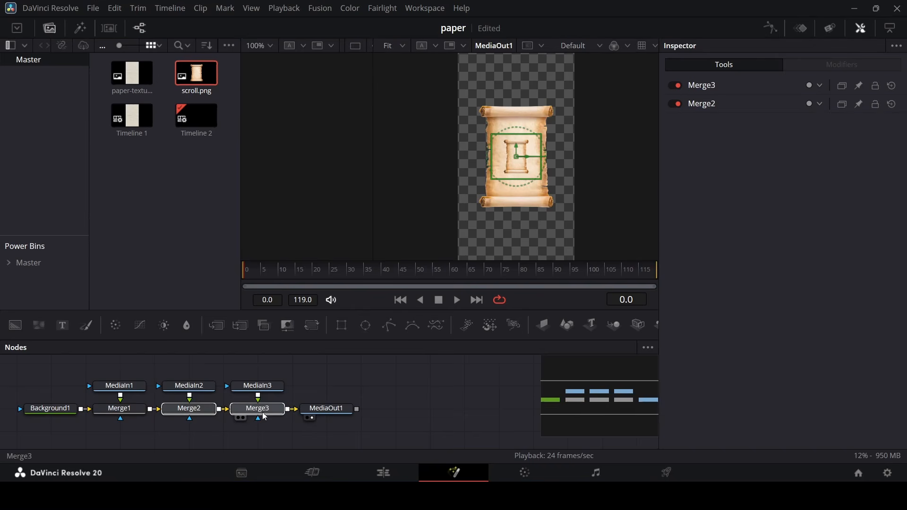
right_click(250, 414)
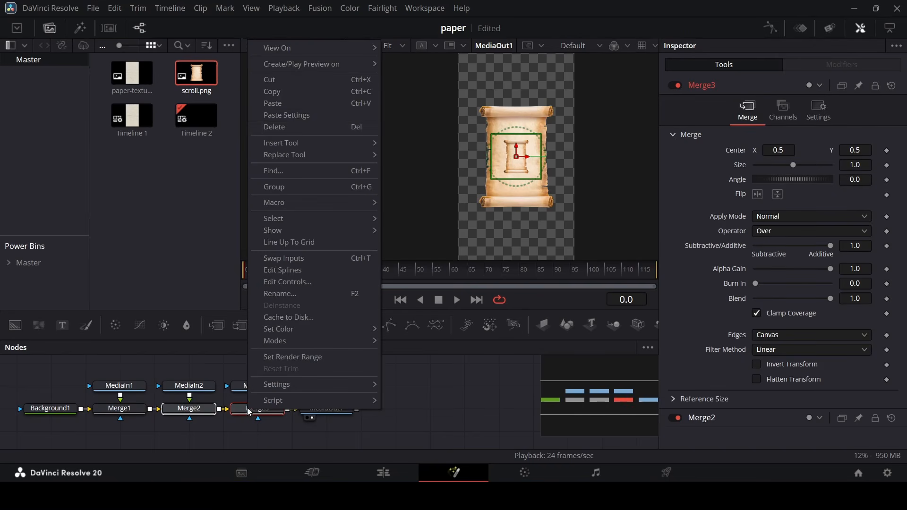
left_click(296, 118)
left_click(206, 414)
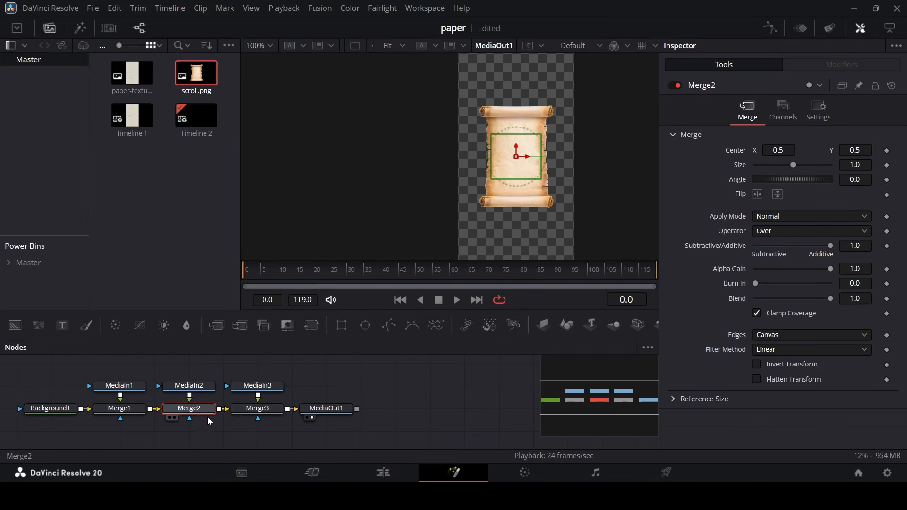
left_click(281, 406)
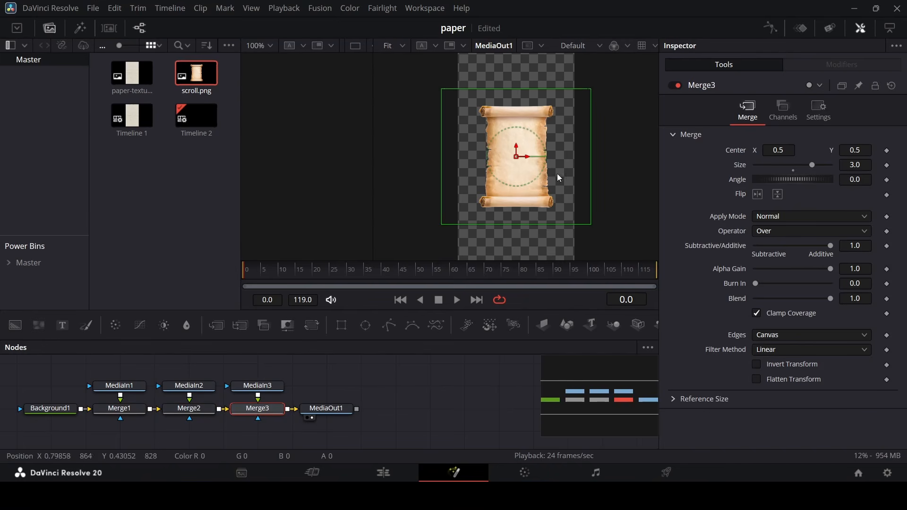
Paste the copied merge settings onto the Merge2 node.
left_click(237, 427)
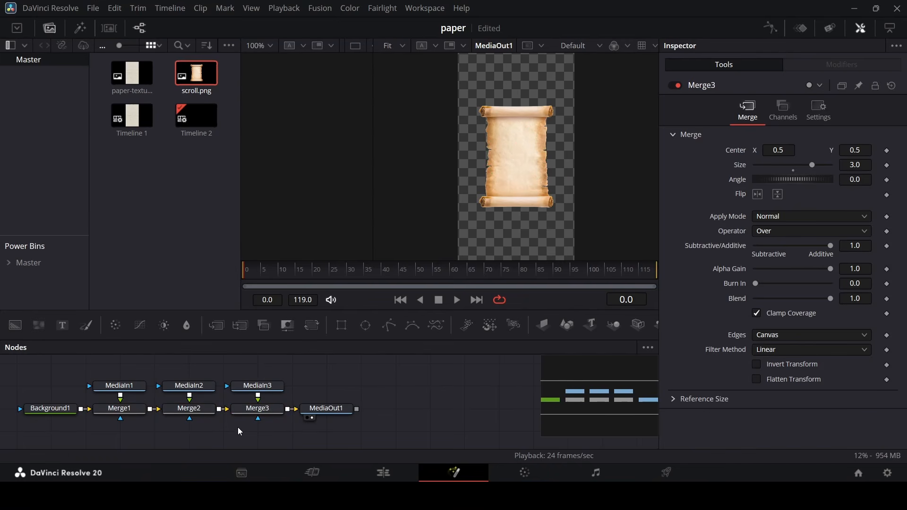
left_click(252, 411)
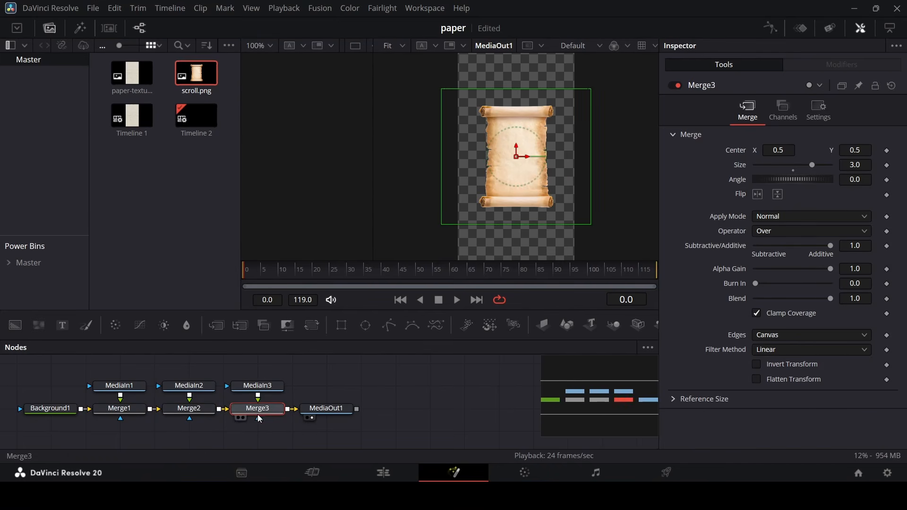
left_click(205, 414)
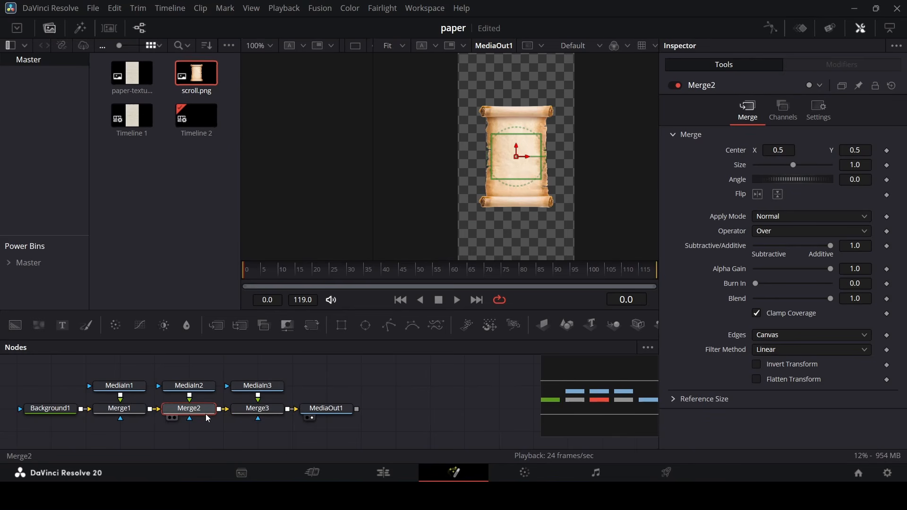
right_click(206, 415)
left_click(259, 120)
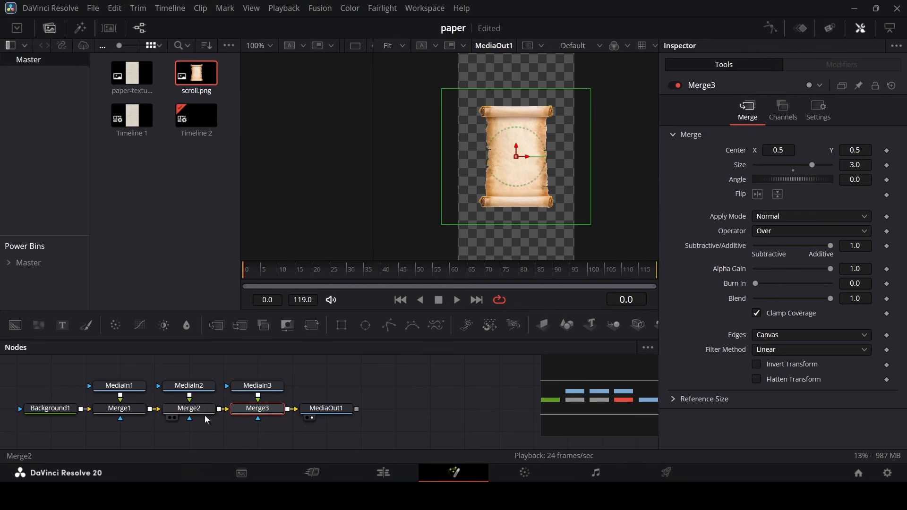
left_click(157, 430)
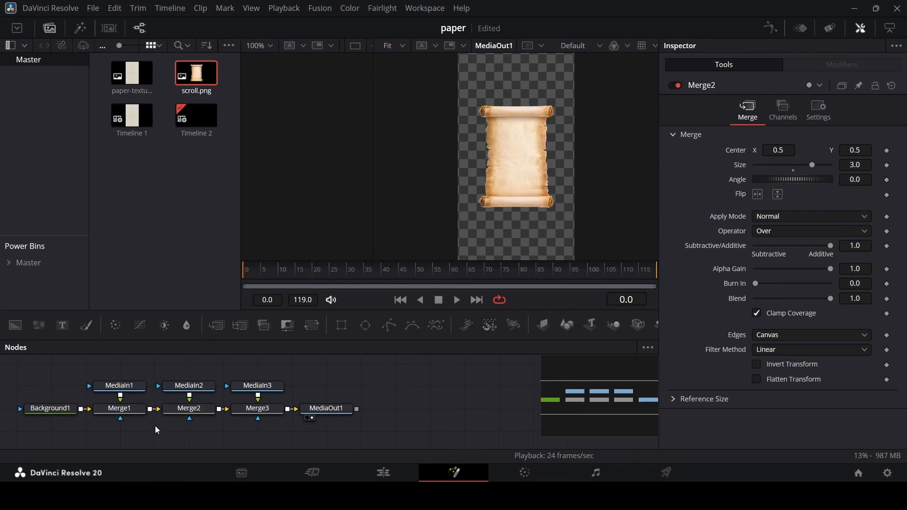
left_click(176, 409)
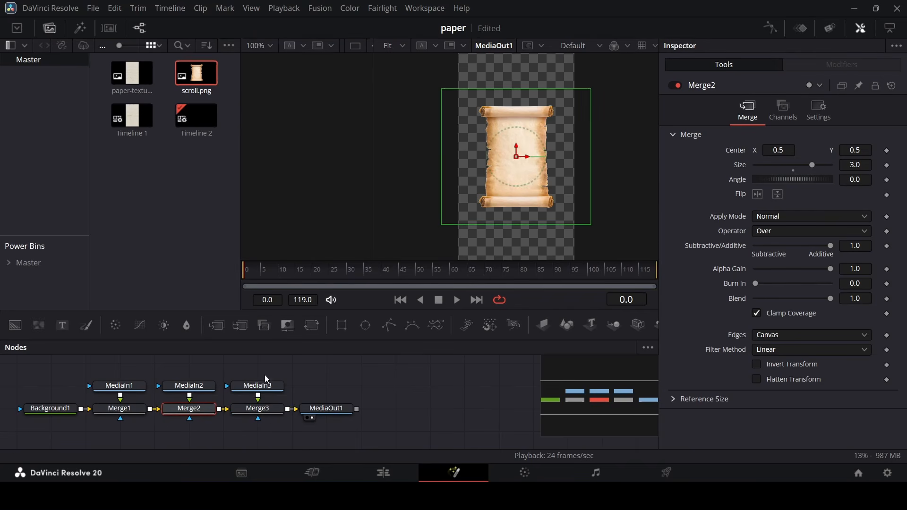
Disable the Merge2 and Merge3 nodes and select Merge1.
left_click(675, 86)
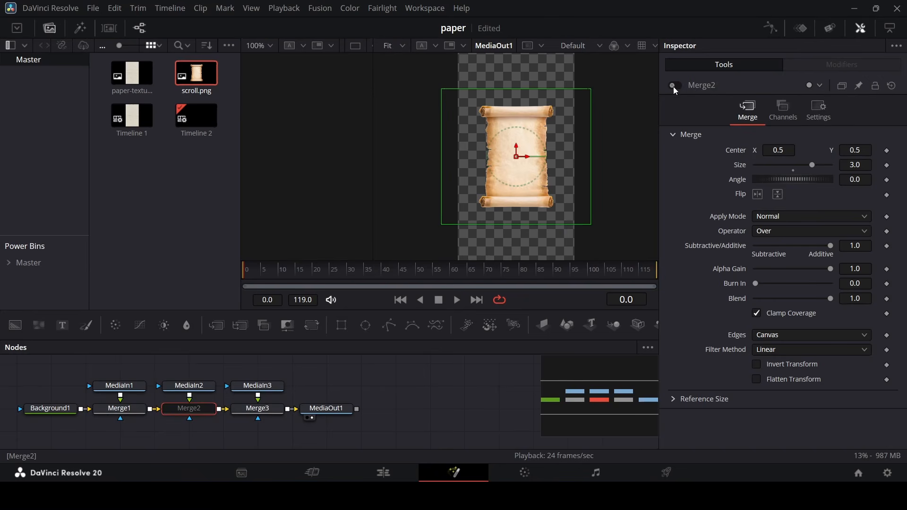
left_click(257, 409)
left_click(675, 86)
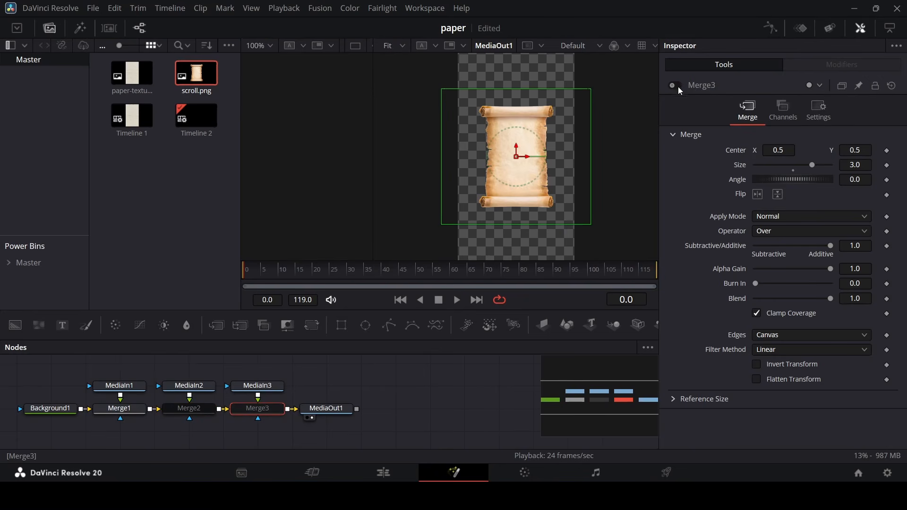
left_click(120, 412)
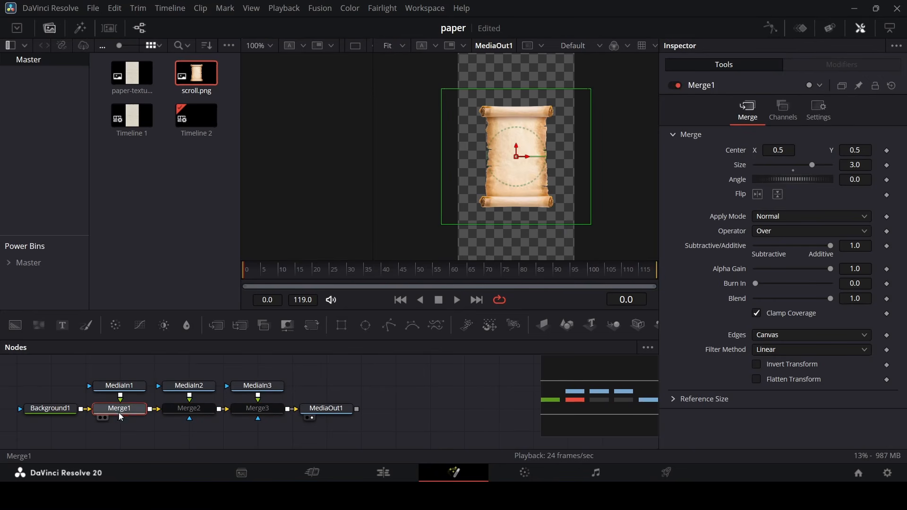
Add a Rectangle mask to MediaIn1 and set its height to 0.756.
left_click_drag(341, 327, 120, 402)
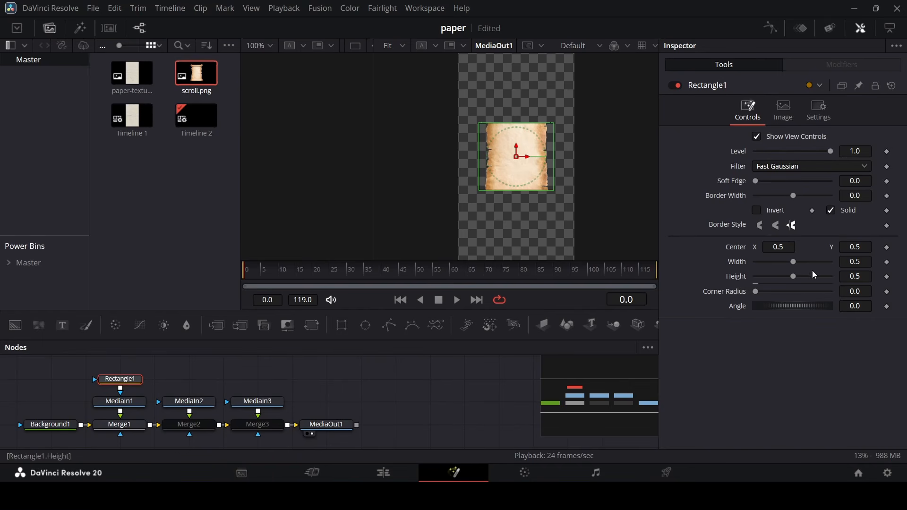
left_click_drag(795, 279, 812, 290)
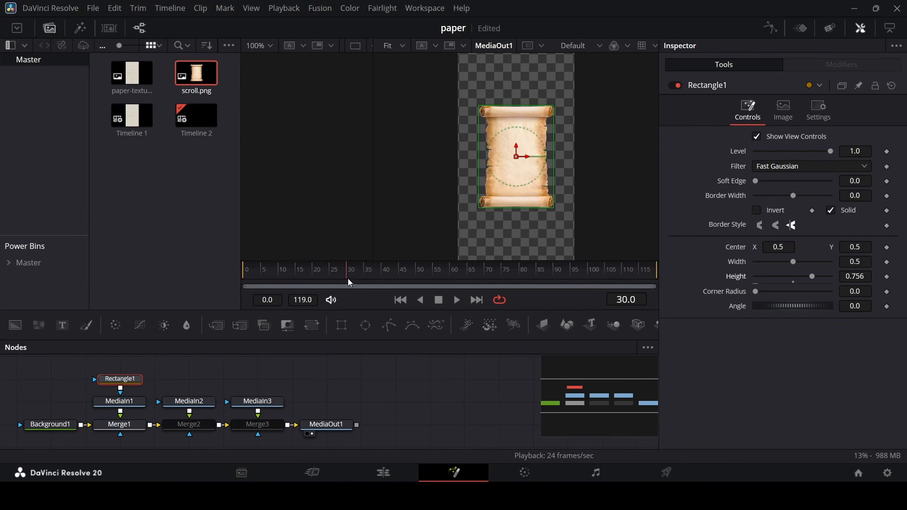
Keyframe the rectangle's height at frame 30 and set it to 0 at frame 0, animating the paper reveal.
left_click(887, 277)
left_click_drag(811, 277, 749, 279)
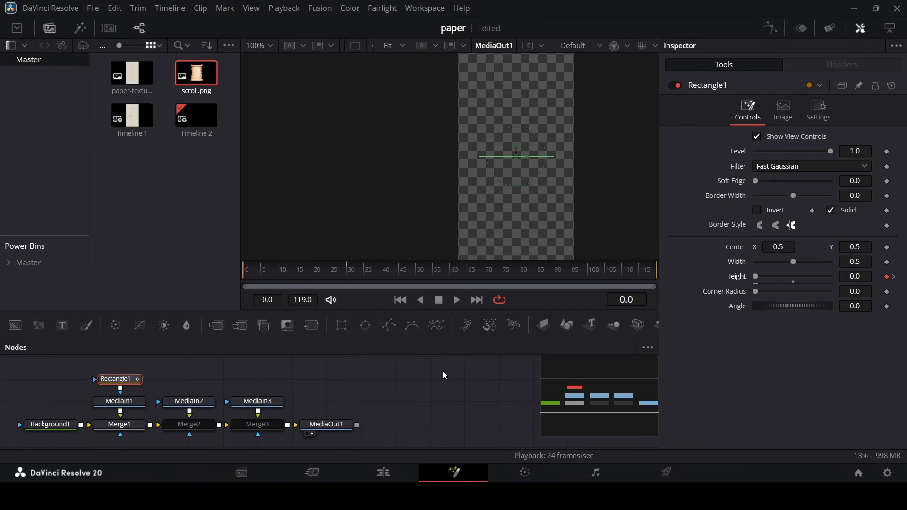
left_click(381, 374)
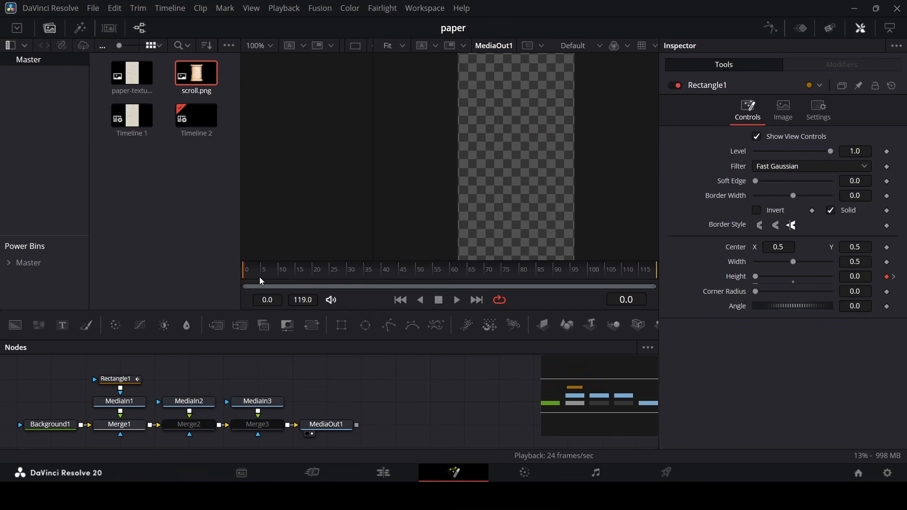
left_click_drag(252, 282, 359, 289)
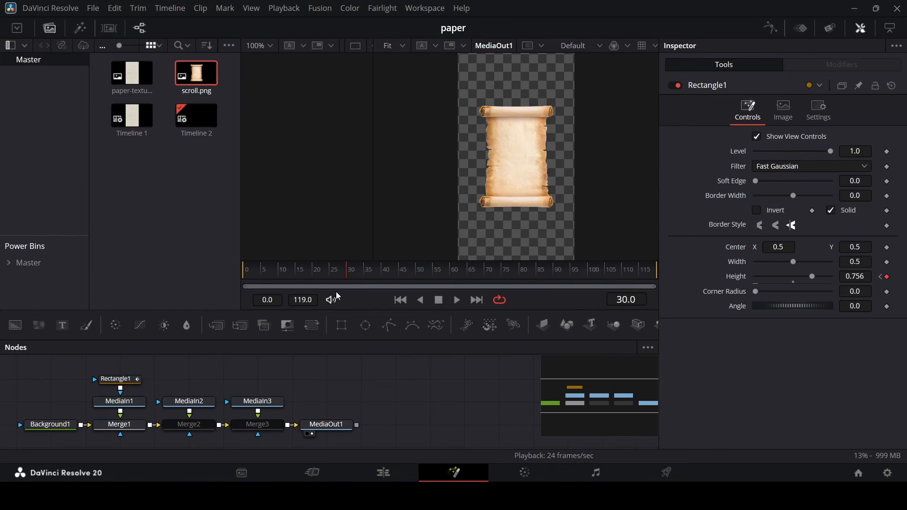
Add a Polygon mask to MediaIn2 feeding Merge2 and enable its shape animation.
left_click(203, 424)
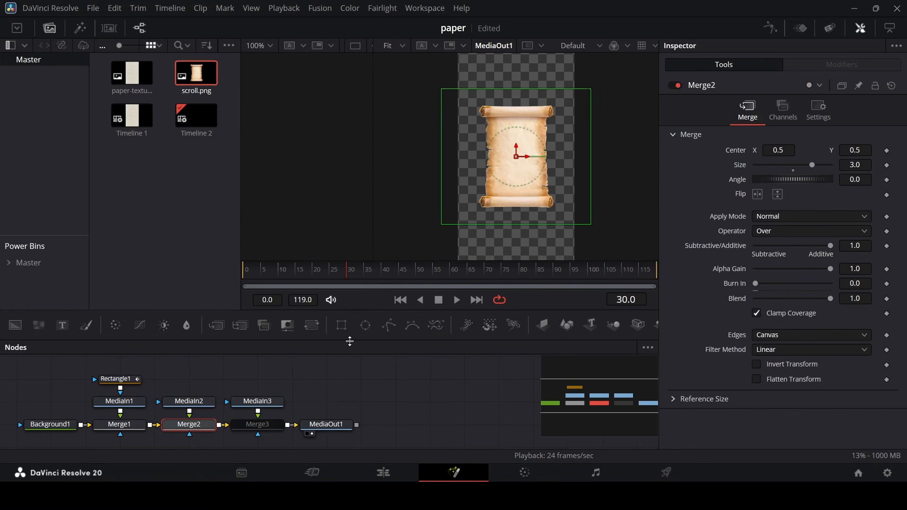
left_click_drag(389, 325, 189, 379)
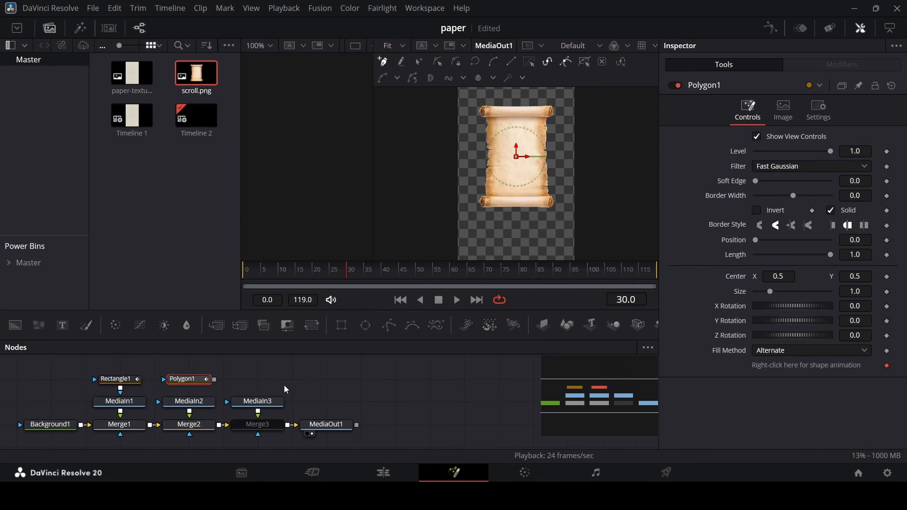
left_click(887, 367)
left_click_drag(215, 379, 189, 402)
Draw a closed polygon mask around the scroll's top roller.
scroll(487, 126, "up", 4)
scroll(425, 149, "down", 3)
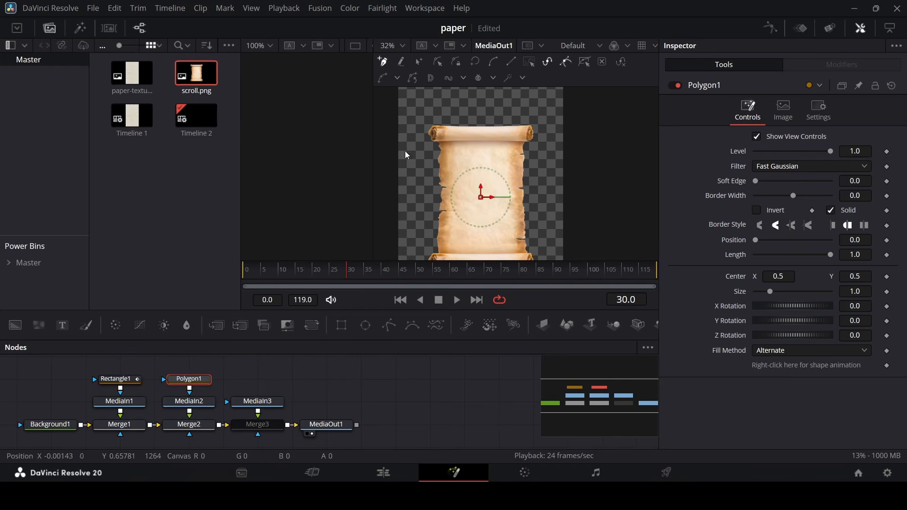
scroll(447, 124, "up", 2)
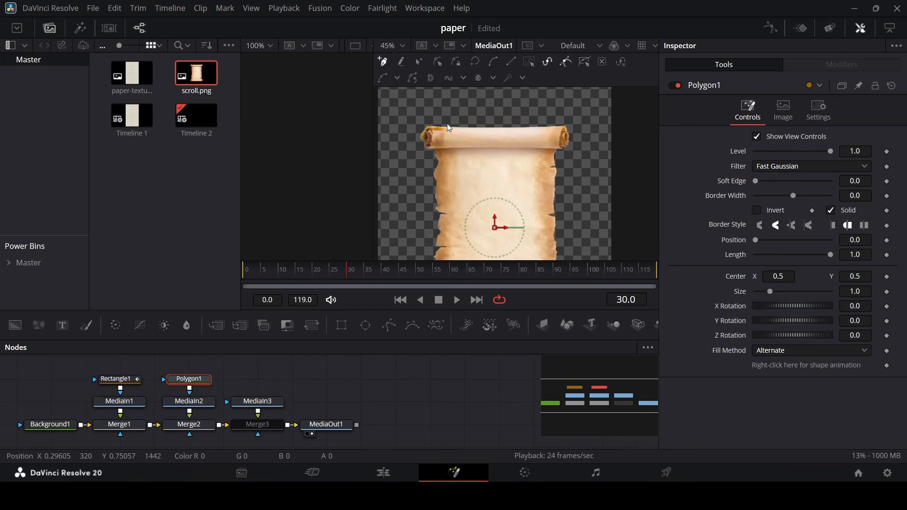
left_click(407, 156)
left_click(492, 149)
left_click(577, 154)
left_click(582, 113)
left_click(408, 114)
left_click(407, 155)
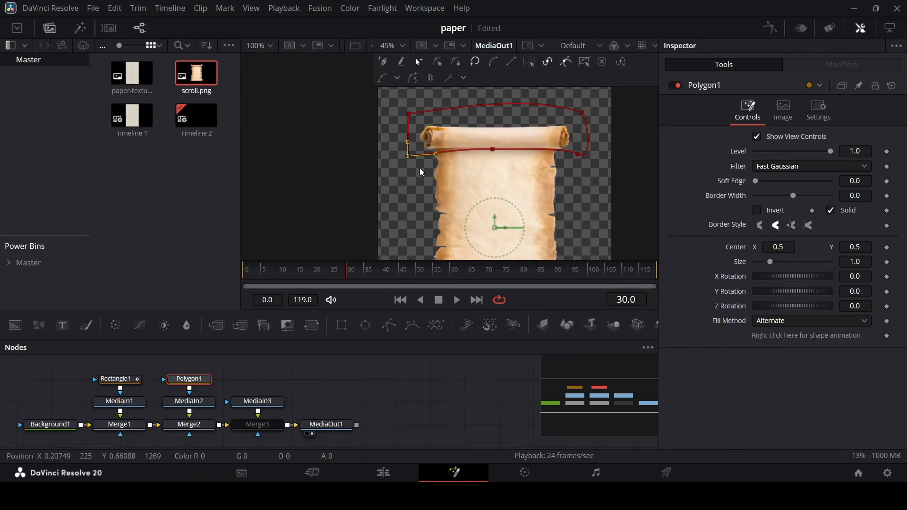
Refine two polygon points so the mask hugs the top roller's lower edge.
scroll(422, 163, "up", 6)
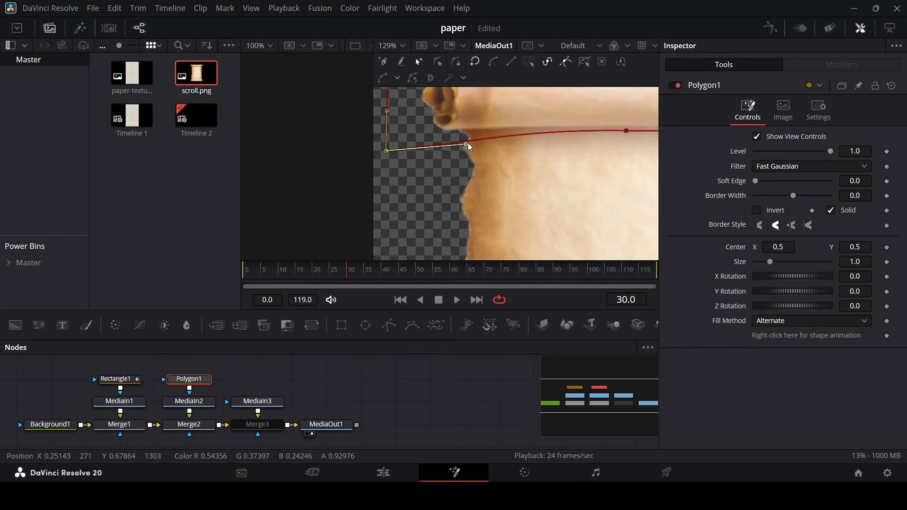
left_click_drag(466, 144, 440, 125)
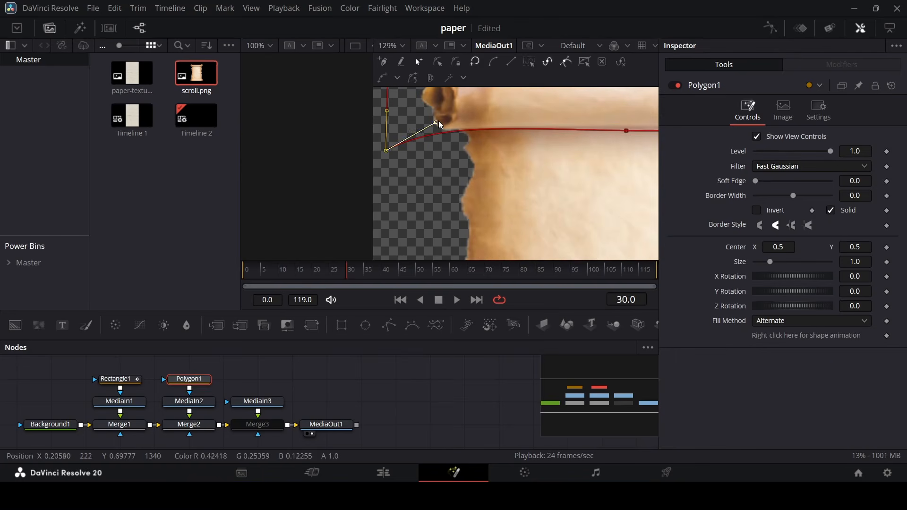
left_click(623, 127)
left_click_drag(624, 129, 626, 128)
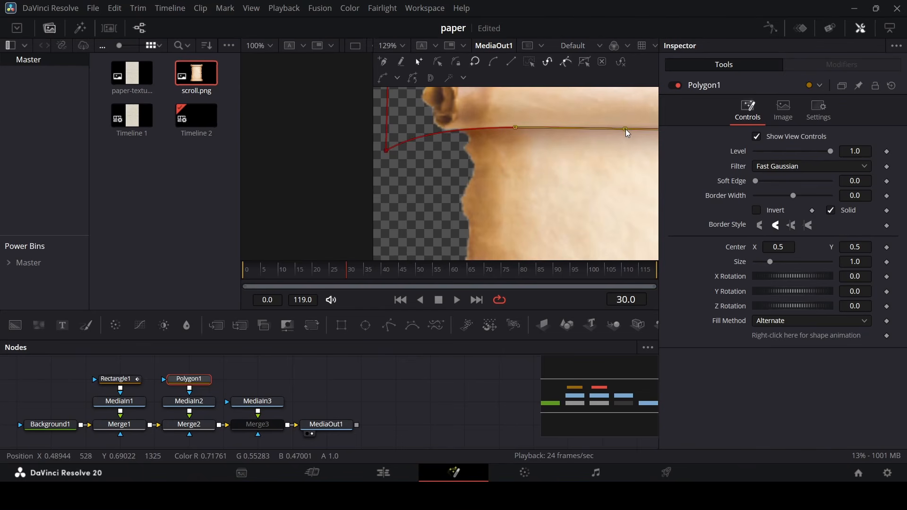
scroll(487, 166, "down", 4)
scroll(557, 235, "down", 2)
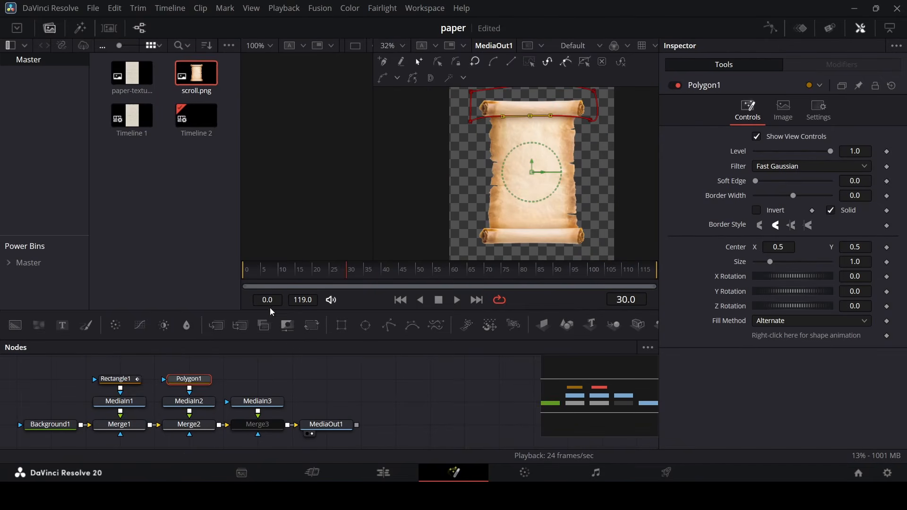
Disable Merge1 to preview the masked top roller on its own.
left_click(265, 430)
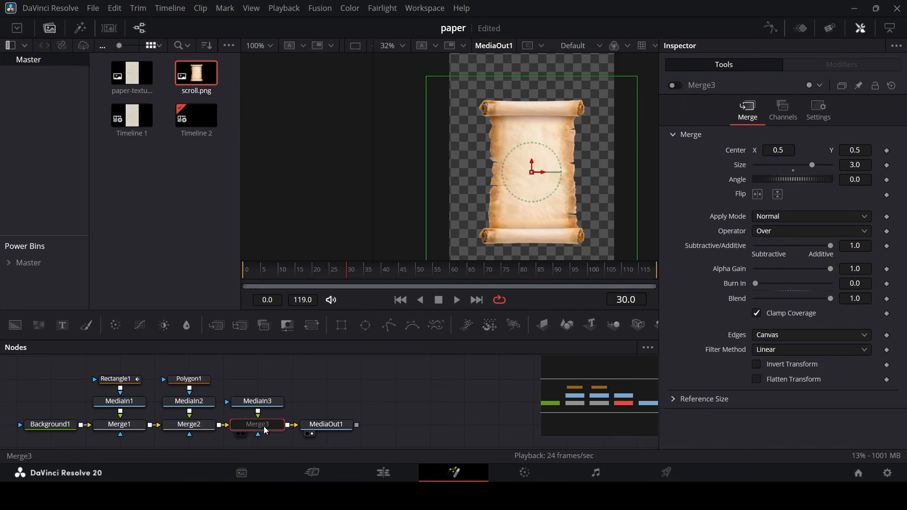
left_click(124, 426)
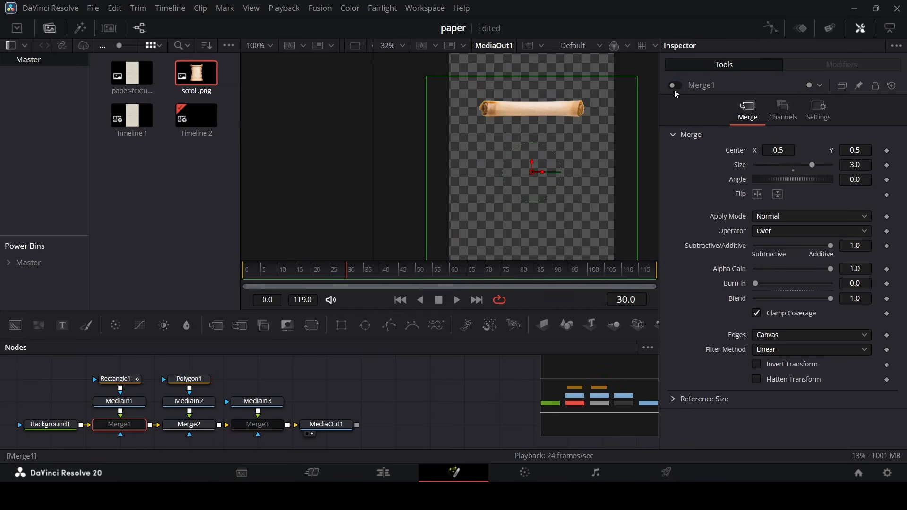
left_click(184, 425)
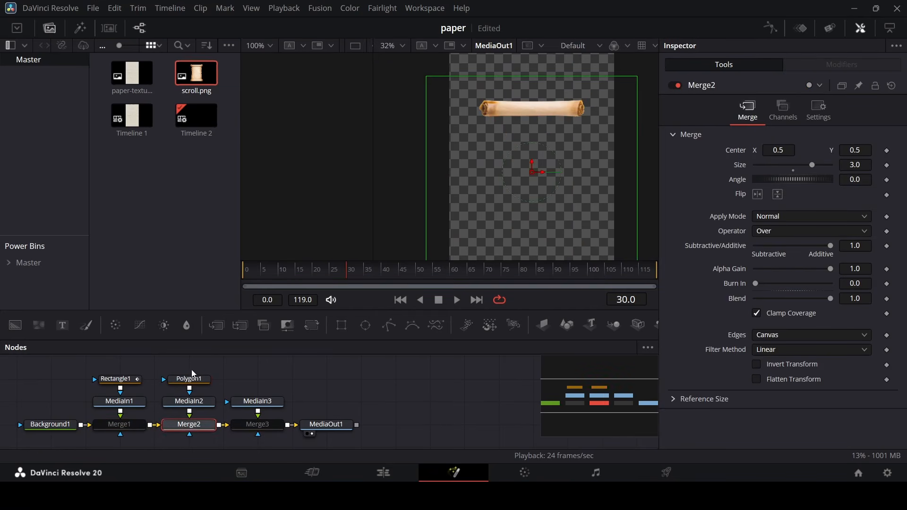
left_click_drag(181, 360, 200, 428)
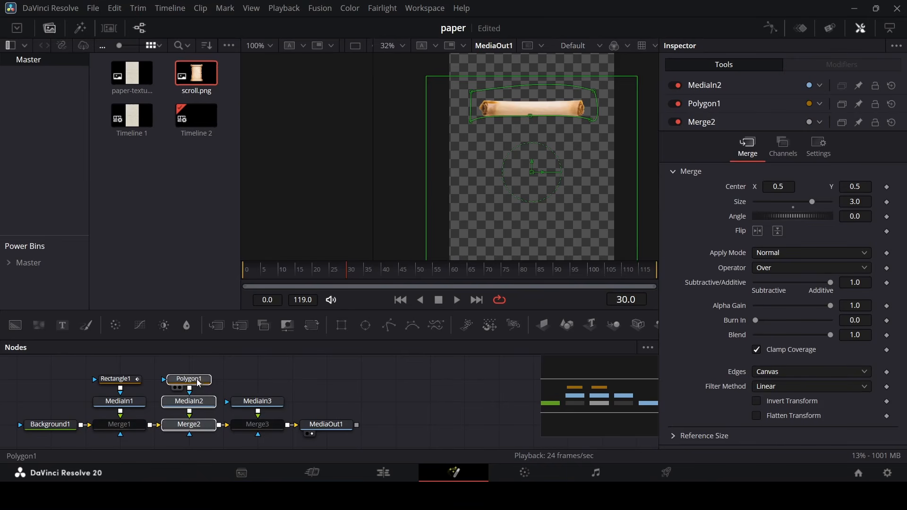
left_click(255, 381)
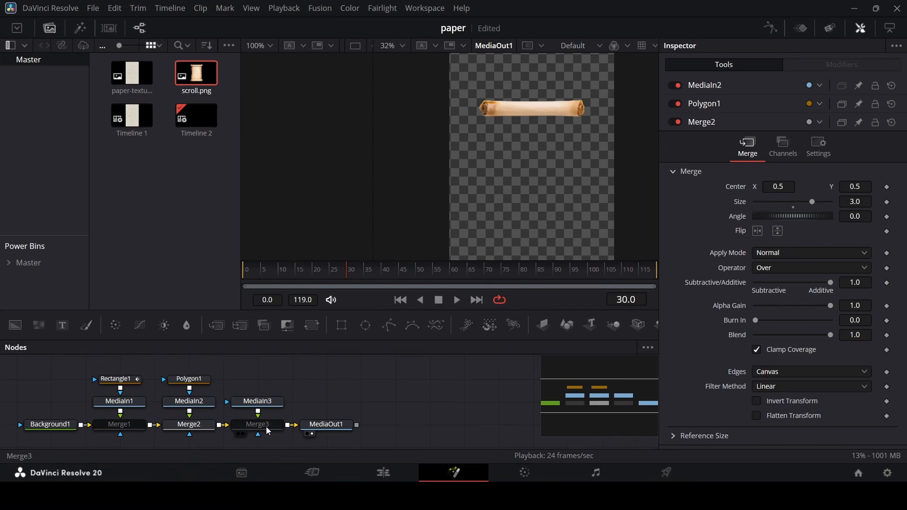
Enable Merge3 and add a Polygon mask to MediaIn3 with shape animation enabled.
left_click(248, 425)
left_click(674, 86)
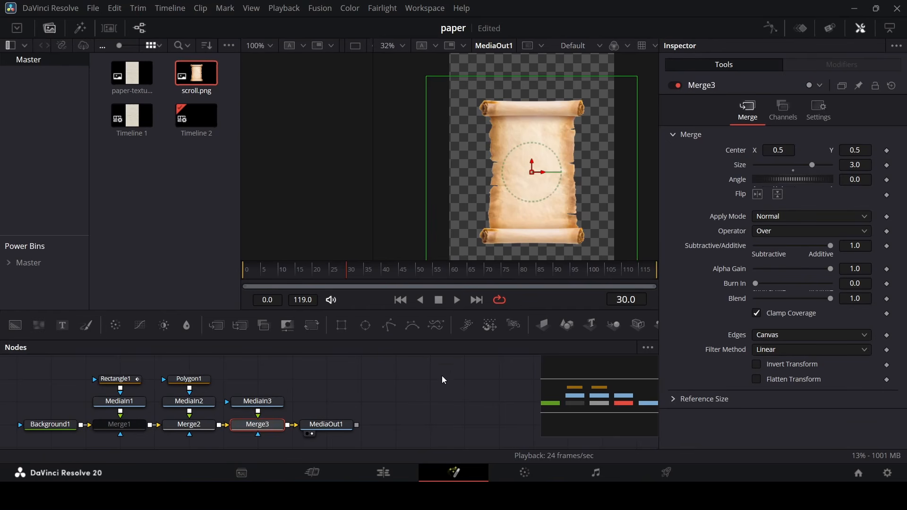
left_click(198, 380)
left_click_drag(389, 325, 269, 406)
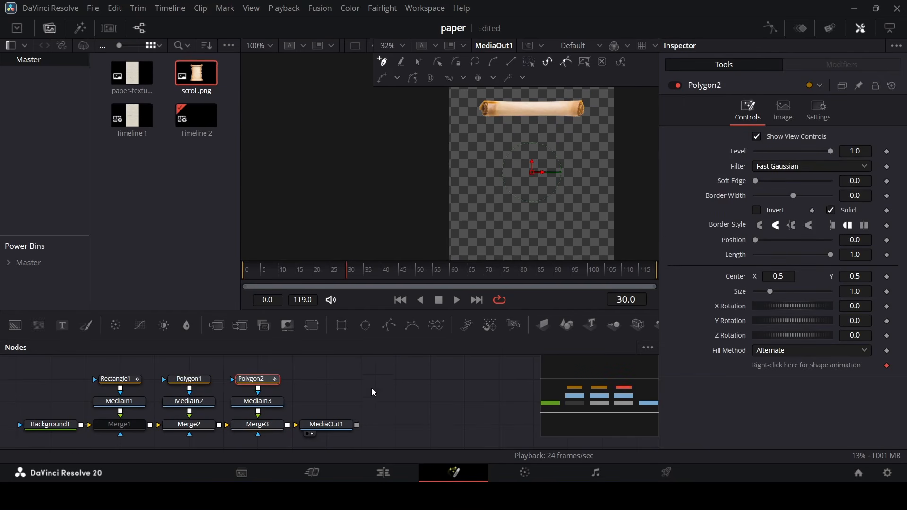
left_click(887, 366)
Temporarily disable the new polygon mask and draw a closed polygon around the scroll's bottom roller.
left_click(676, 85)
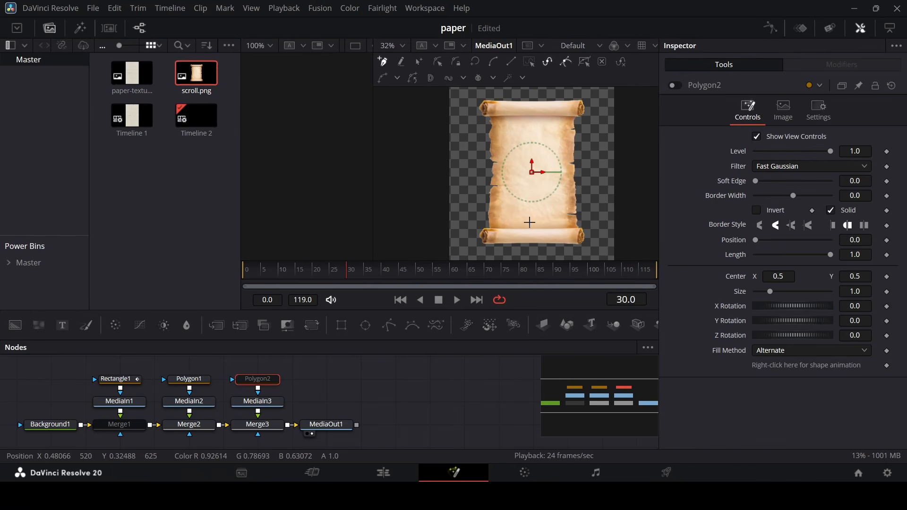
scroll(507, 180, "up", 2)
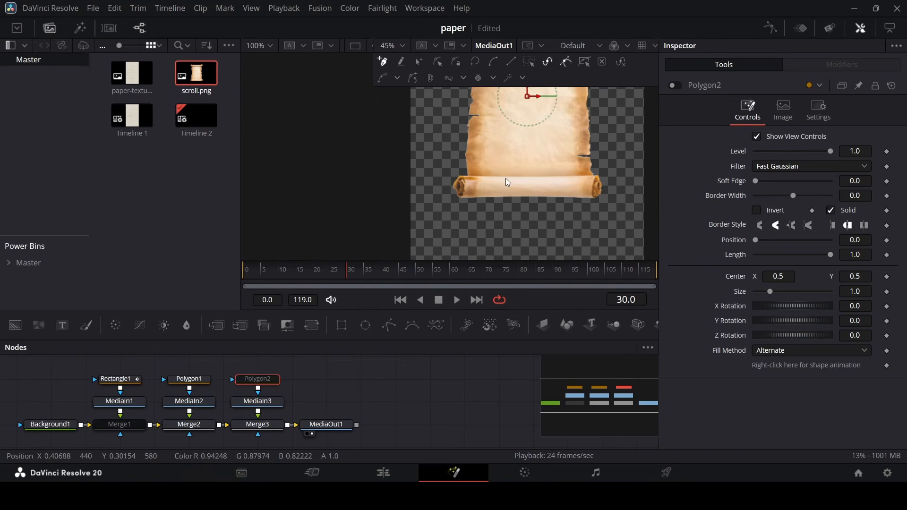
left_click(446, 172)
left_click(534, 174)
left_click(609, 176)
left_click(616, 209)
left_click(440, 210)
left_click(447, 172)
Refine two polygon points so the mask fits the bottom roller's upper edge.
scroll(468, 161, "up", 6)
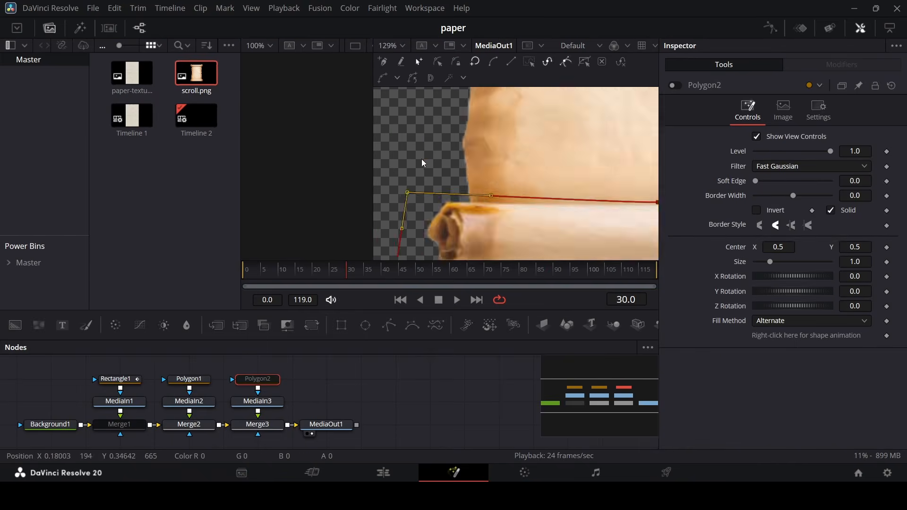
left_click_drag(407, 192, 403, 201)
scroll(422, 170, "down", 6)
scroll(508, 189, "up", 4)
left_click_drag(570, 181, 574, 178)
scroll(508, 206, "down", 6)
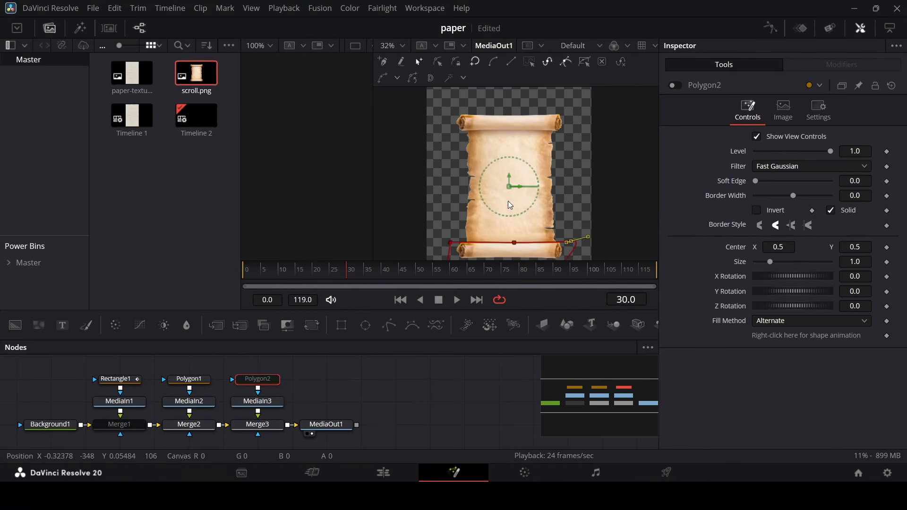
Re-enable the Polygon2 mask.
left_click(390, 380)
left_click(264, 379)
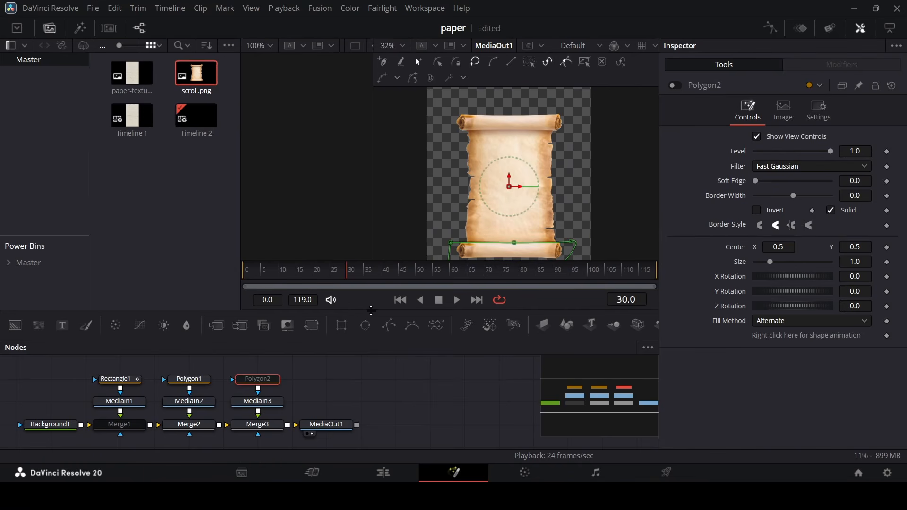
left_click(675, 85)
Re-enable the Merge1 node and check each Merge node in turn.
left_click_drag(621, 394, 634, 394)
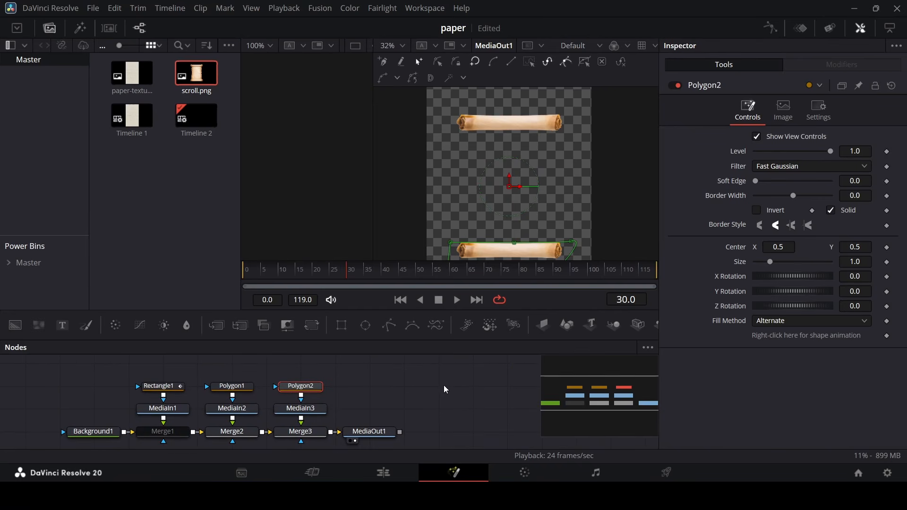
left_click(482, 371)
scroll(522, 188, "down", 1)
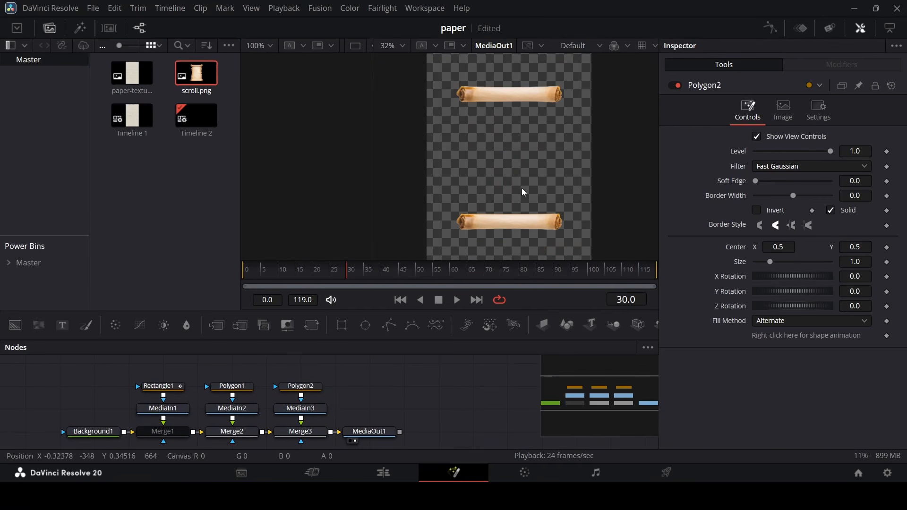
left_click(163, 431)
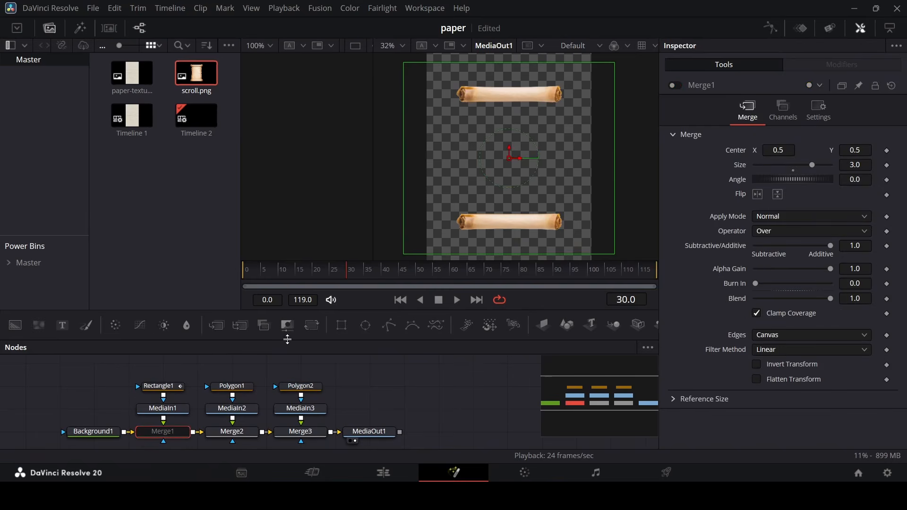
left_click(677, 86)
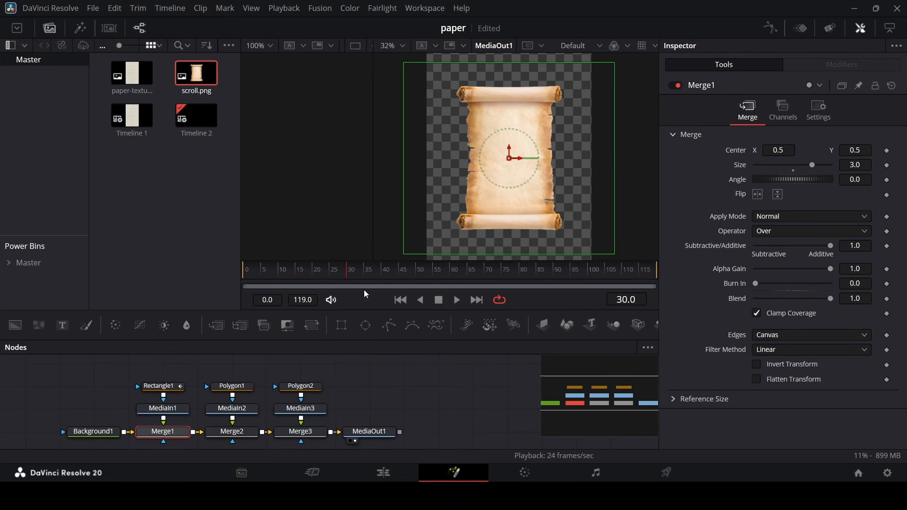
left_click(241, 433)
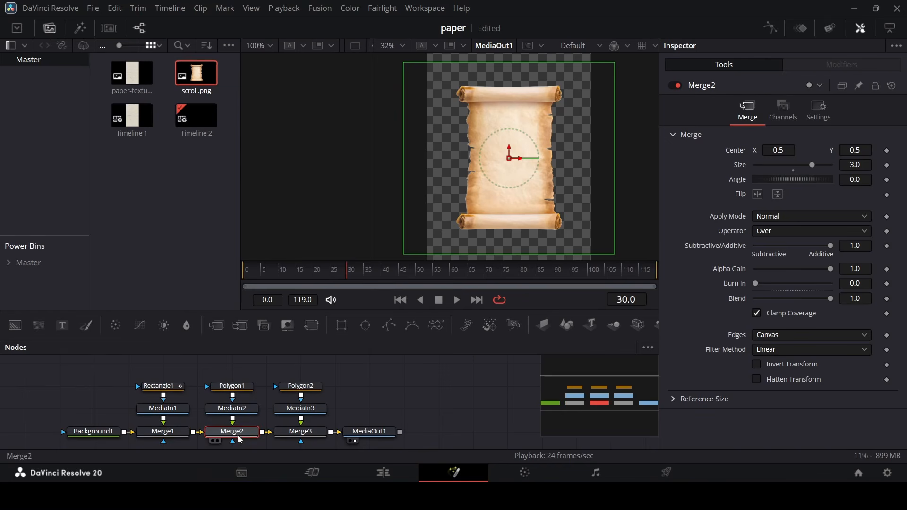
left_click(300, 431)
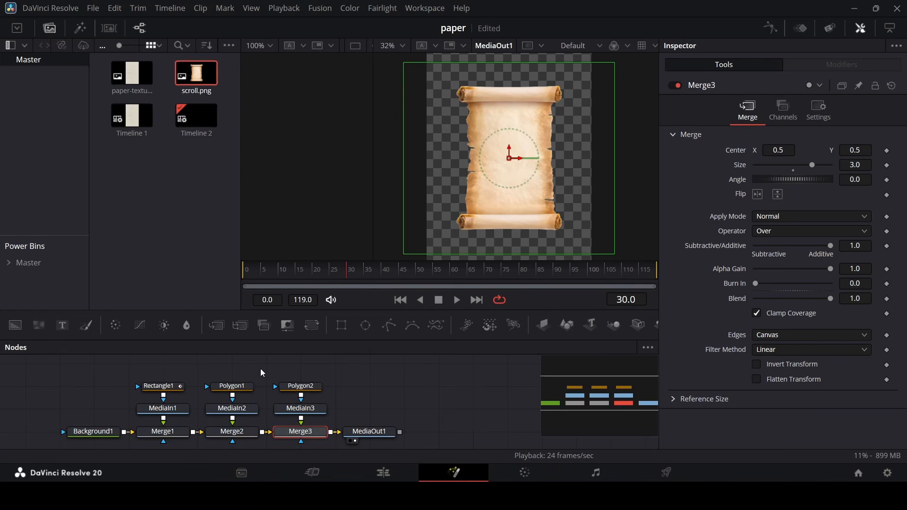
Raise the second and third media branches and insert Transform nodes after MediaIn2 and MediaIn3.
left_click_drag(262, 373, 326, 418)
left_click_drag(238, 414, 238, 392)
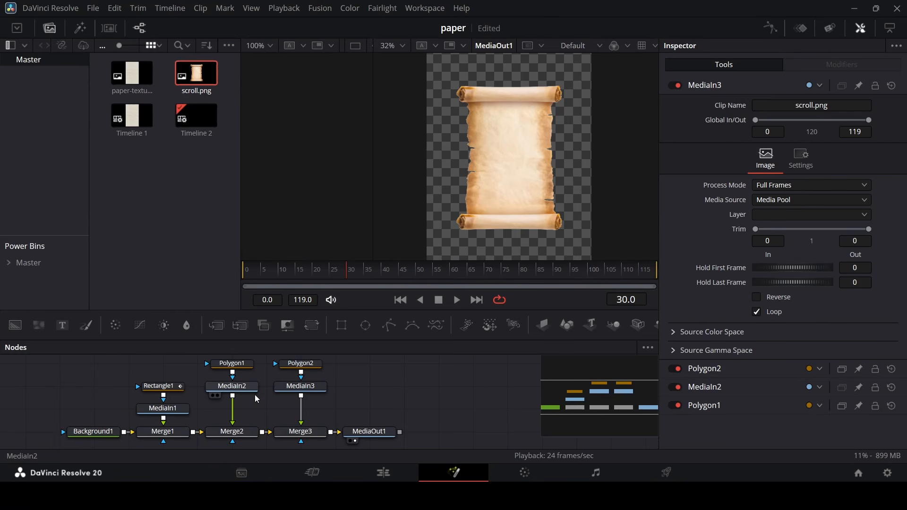
left_click(240, 393)
left_click(312, 326)
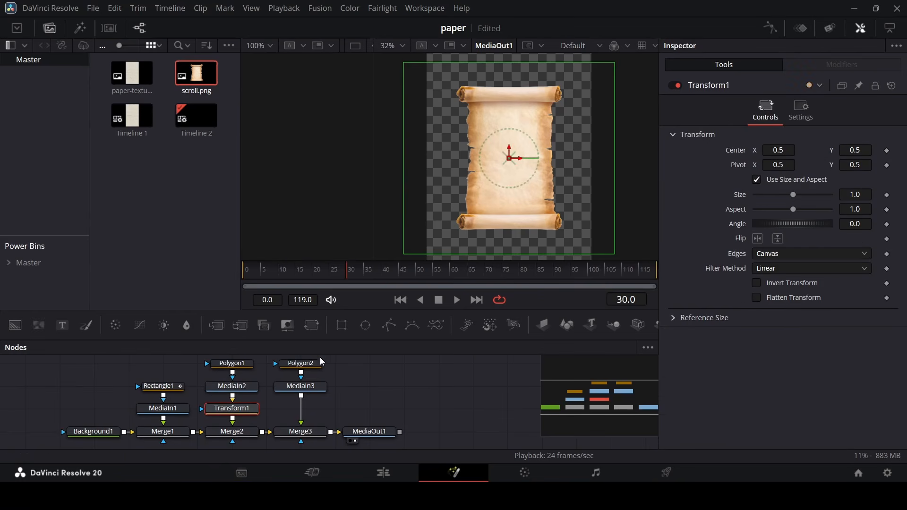
left_click(316, 390)
left_click(312, 325)
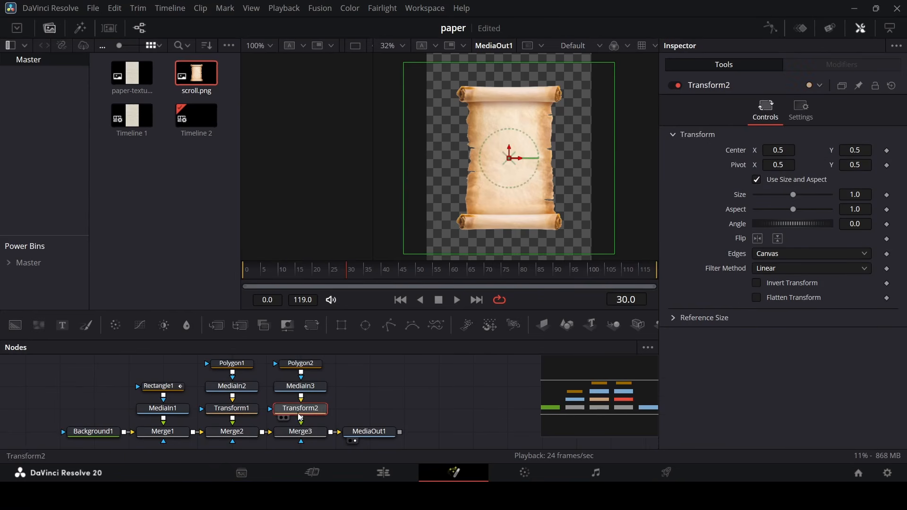
Keyframe Transform1's center at frame 30, then at frame 0 set its center Y to 0.215.
left_click(235, 409)
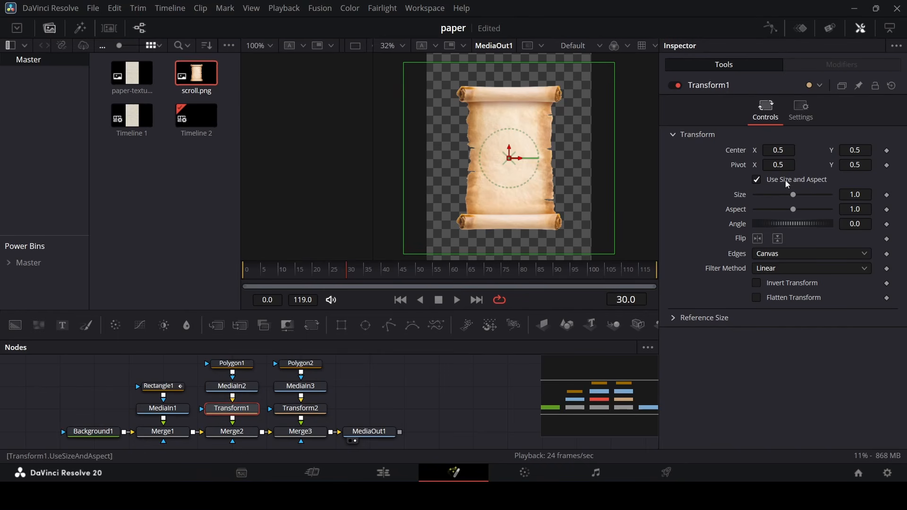
left_click(887, 151)
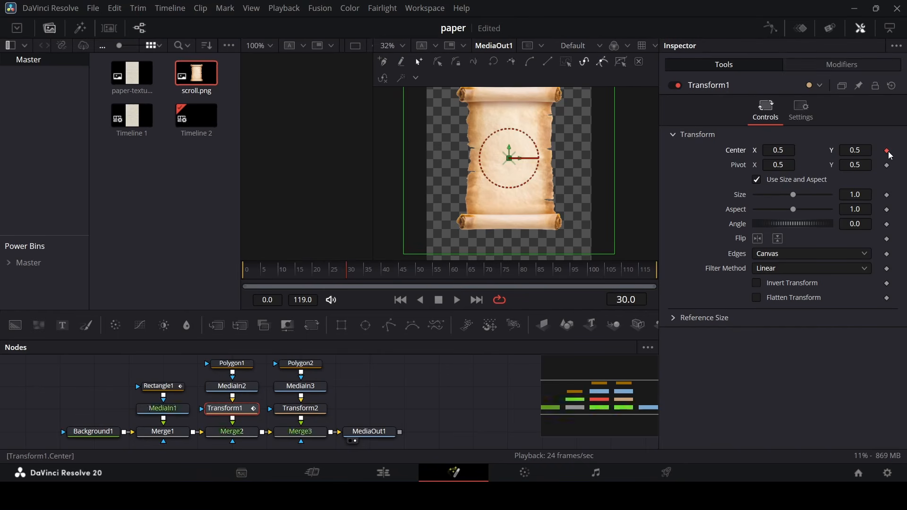
left_click(244, 269)
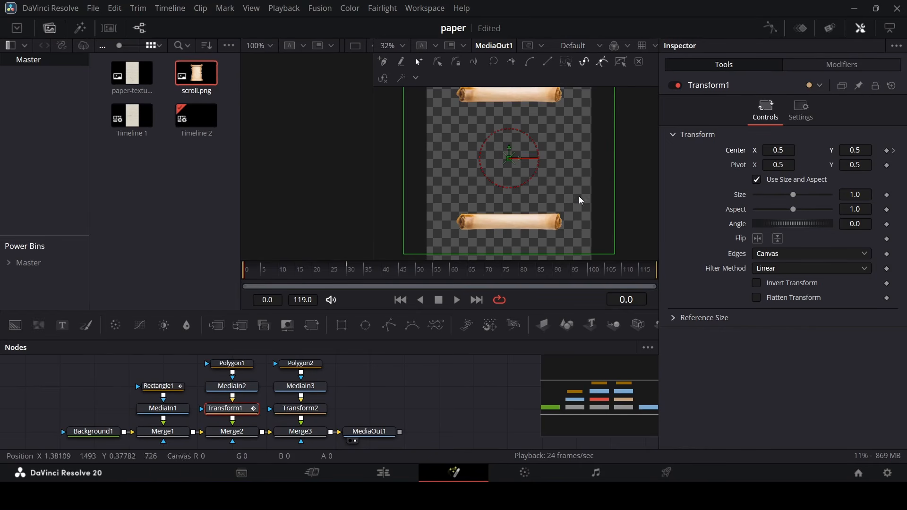
left_click_drag(859, 151, 814, 151)
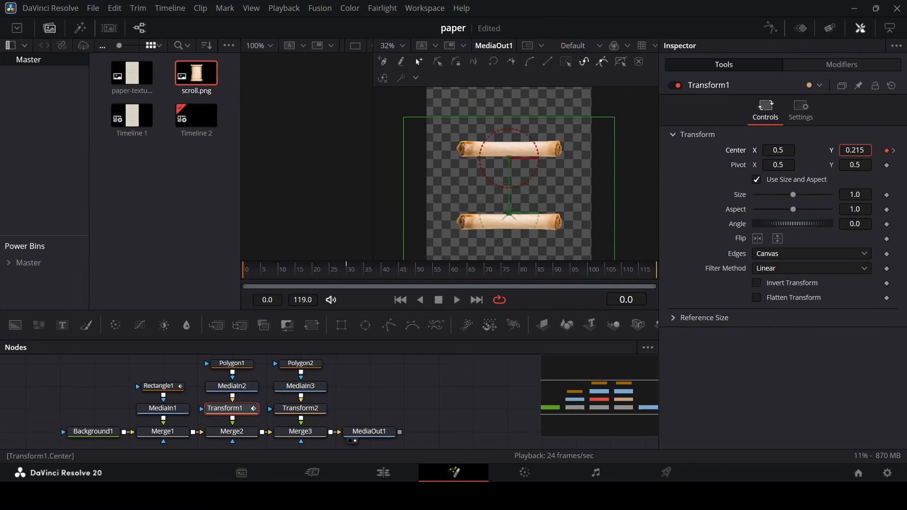
Keyframe Transform2's center at frame 30, then at frame 0 move the top roller up to center Y 0.8.
left_click(300, 409)
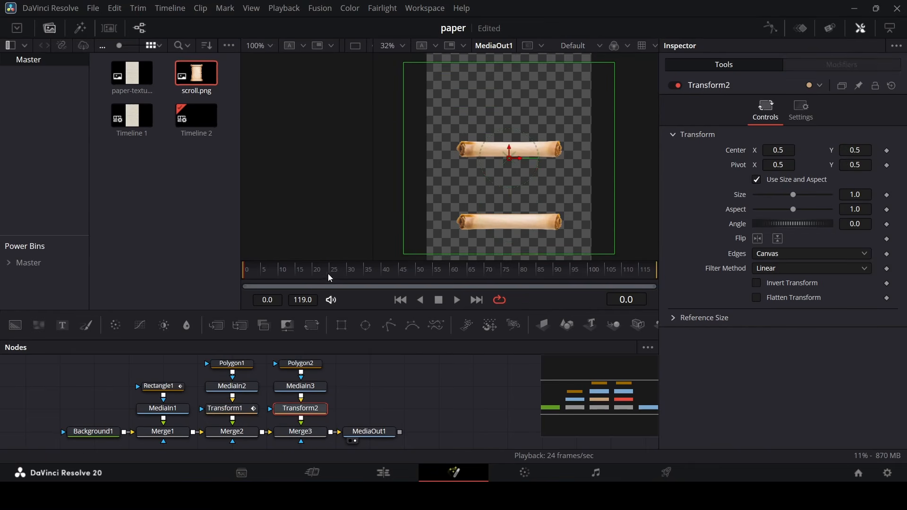
left_click_drag(330, 278, 354, 280)
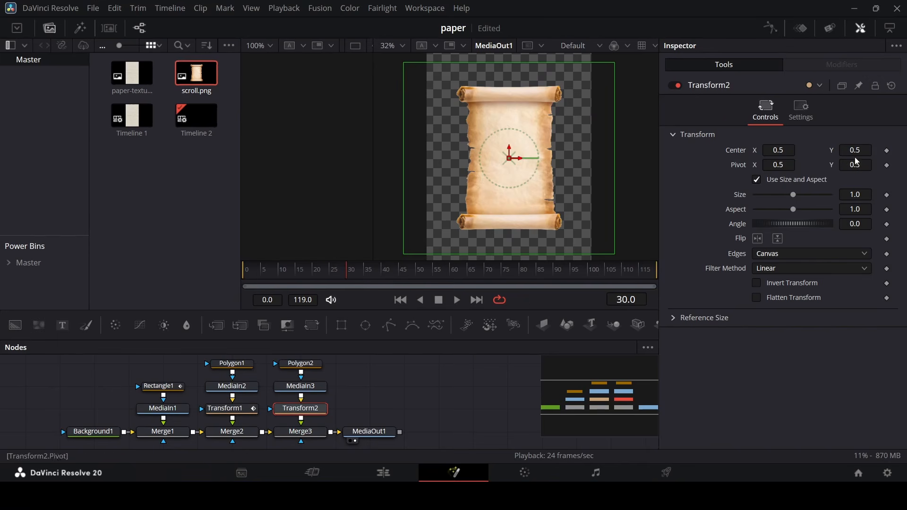
left_click(886, 151)
left_click_drag(260, 279, 225, 284)
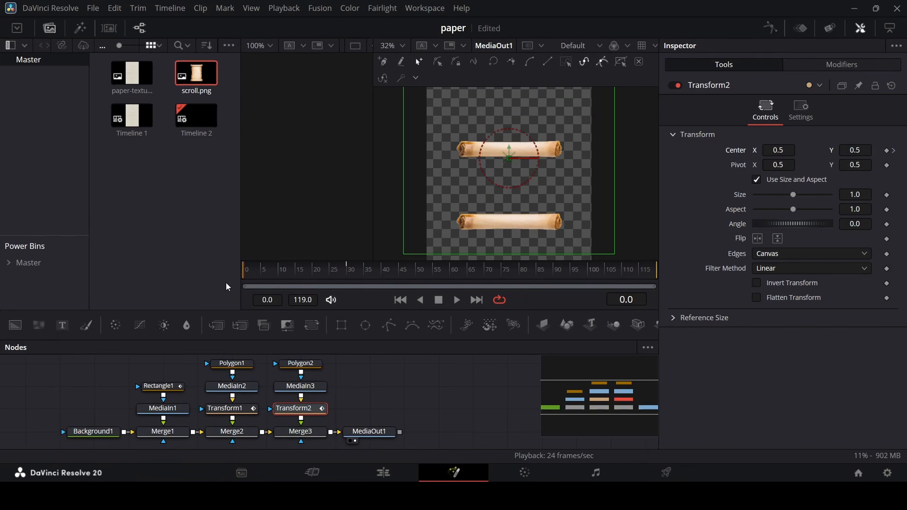
left_click_drag(508, 223, 505, 169)
Zoom in to inspect how the two rollers meet at frame 0, then play back the animation.
scroll(499, 158, "up", 6)
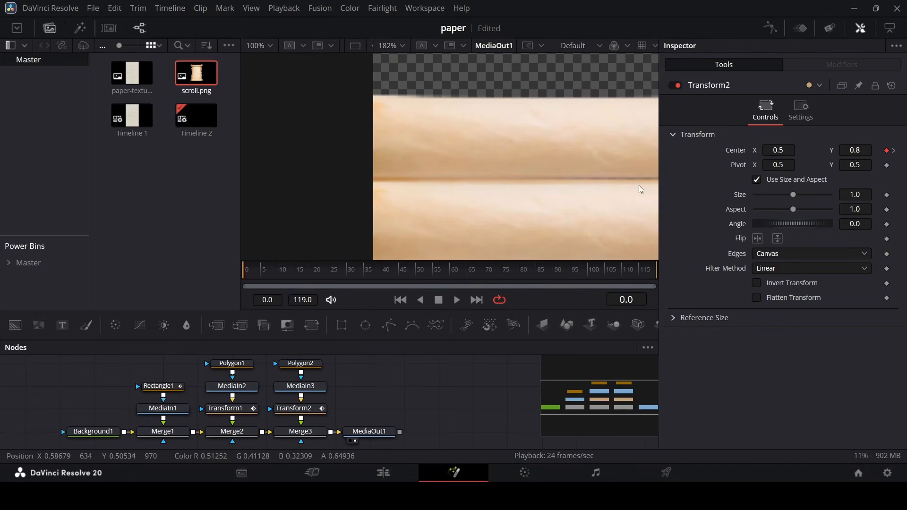
scroll(506, 180, "down", 3)
scroll(441, 166, "down", 2)
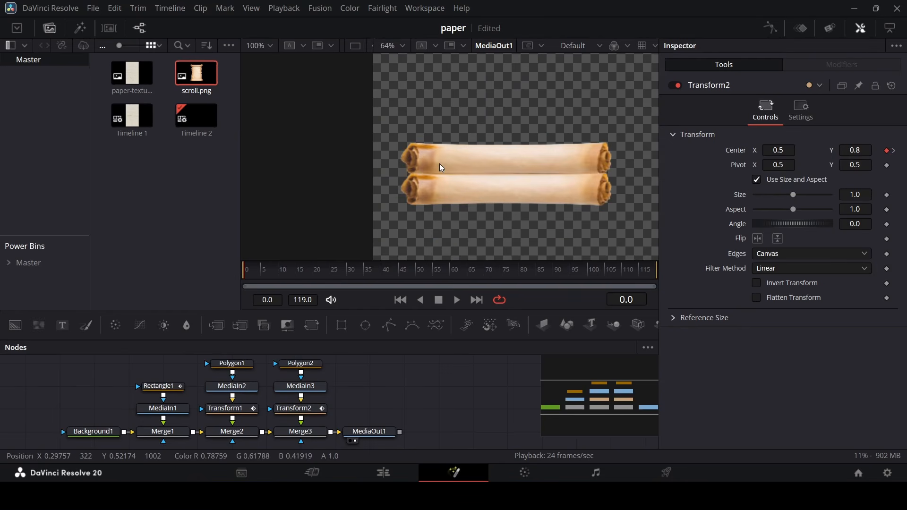
scroll(497, 183, "down", 3)
scroll(506, 189, "down", 2)
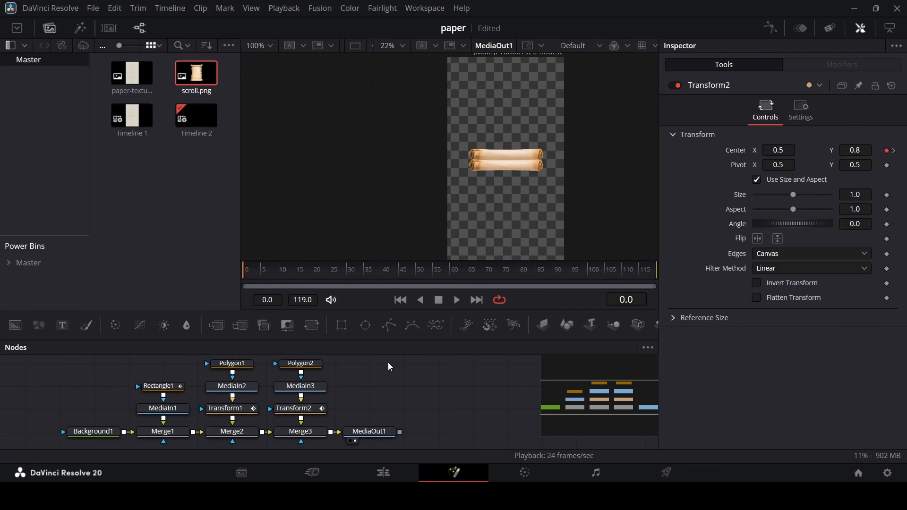
key("space")
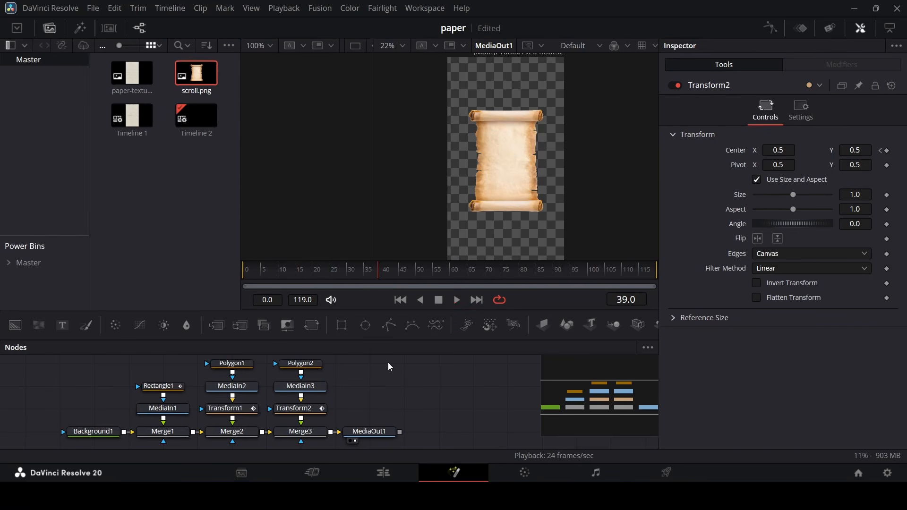
Save the project and add a Text node merged into the chain through a new Merge before MediaOut1.
key("ctrl+s")
left_click_drag(640, 408, 643, 401)
left_click_drag(66, 328, 86, 328)
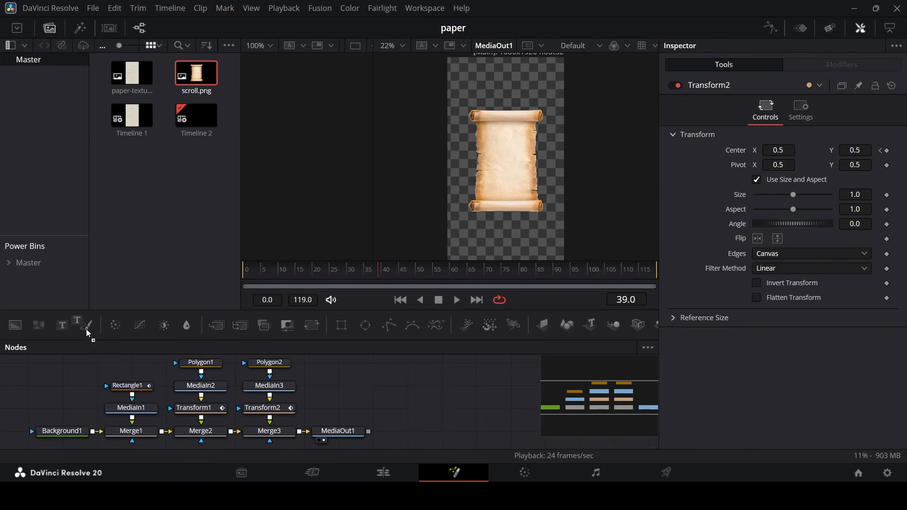
left_click_drag(336, 397, 299, 431)
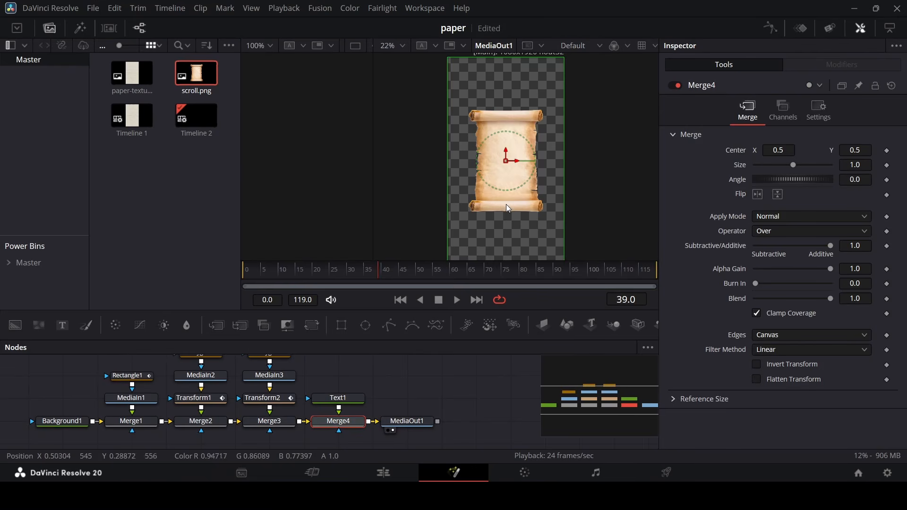
Enter the text PAPER SCROLL ANIMATION on three lines in Text1 and set its font to Times New Roman.
left_click(360, 398)
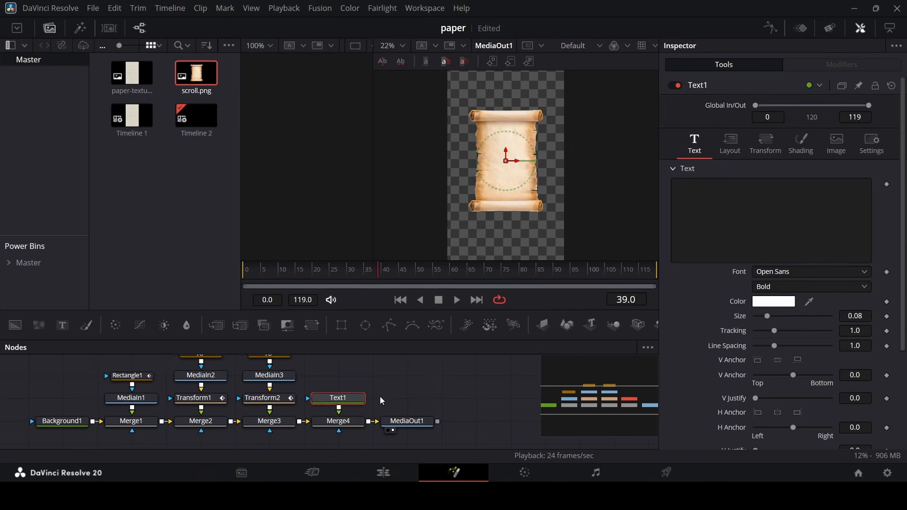
left_click(820, 272)
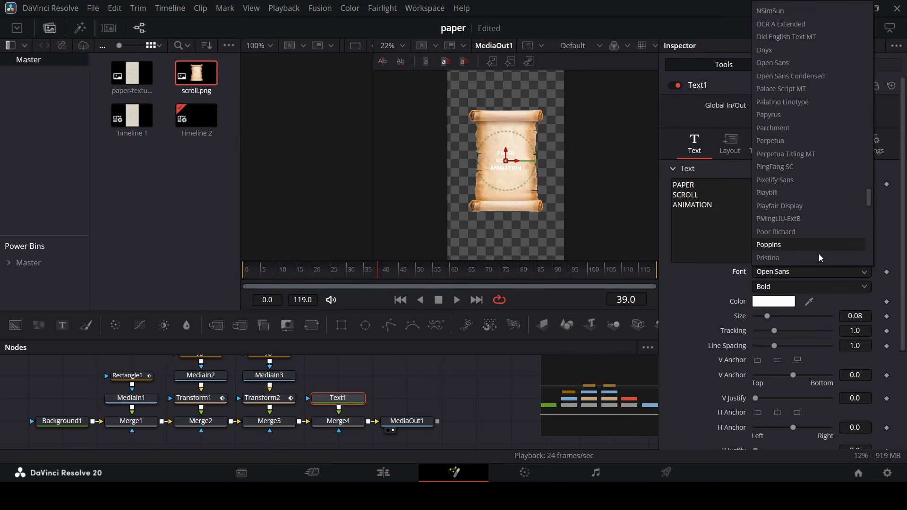
key("b")
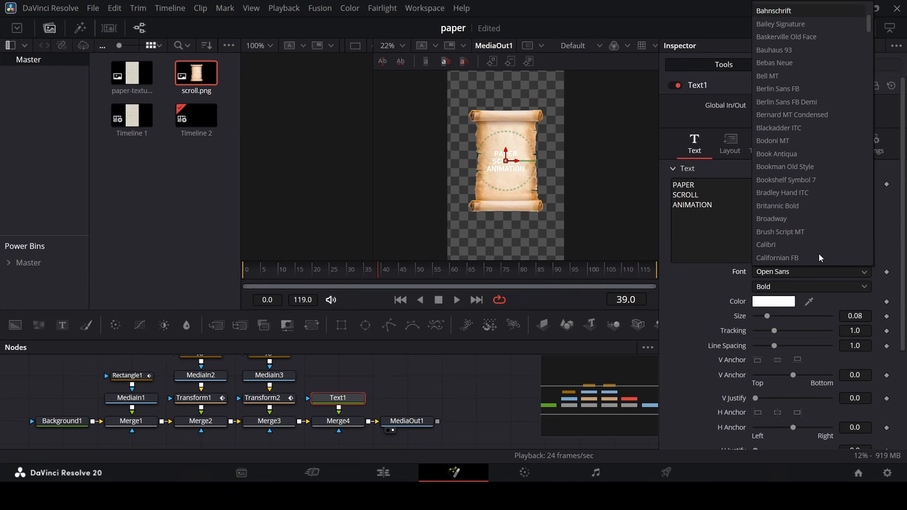
key("Down")
key("Return")
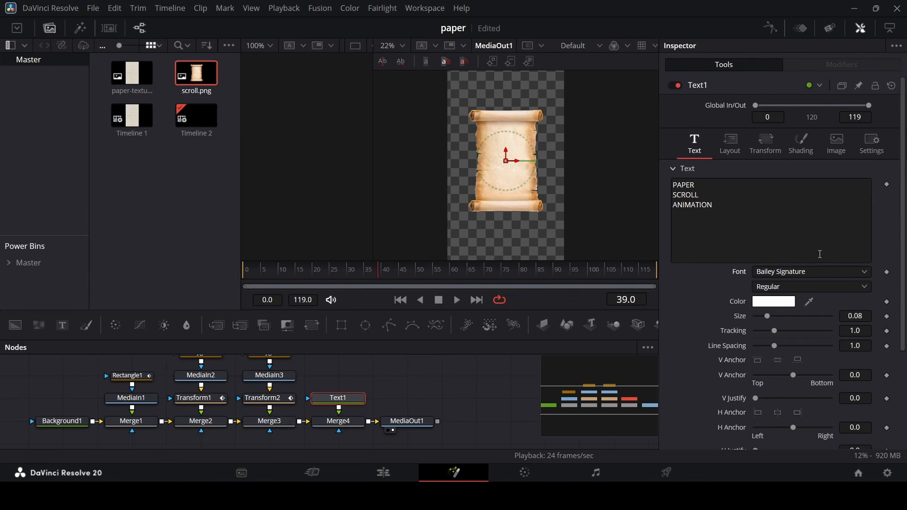
left_click(811, 272)
scroll(813, 251, "down", 20)
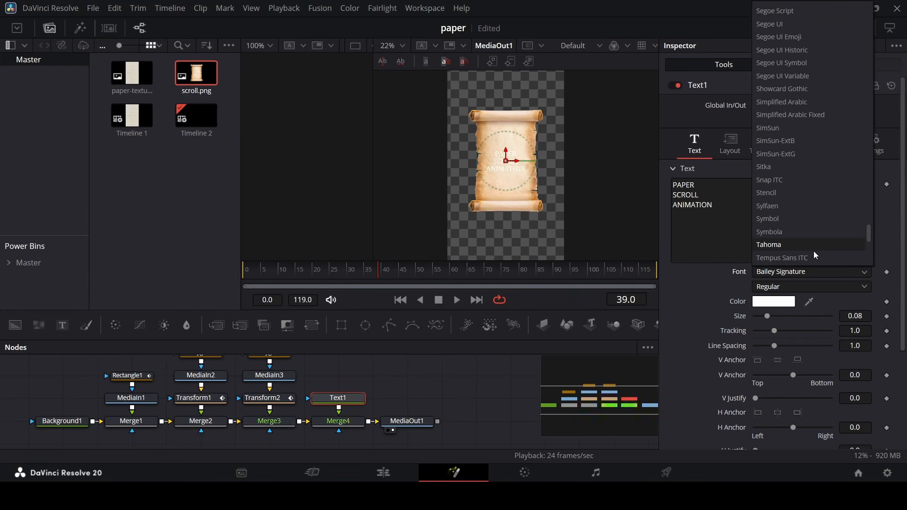
scroll(813, 251, "down", 1)
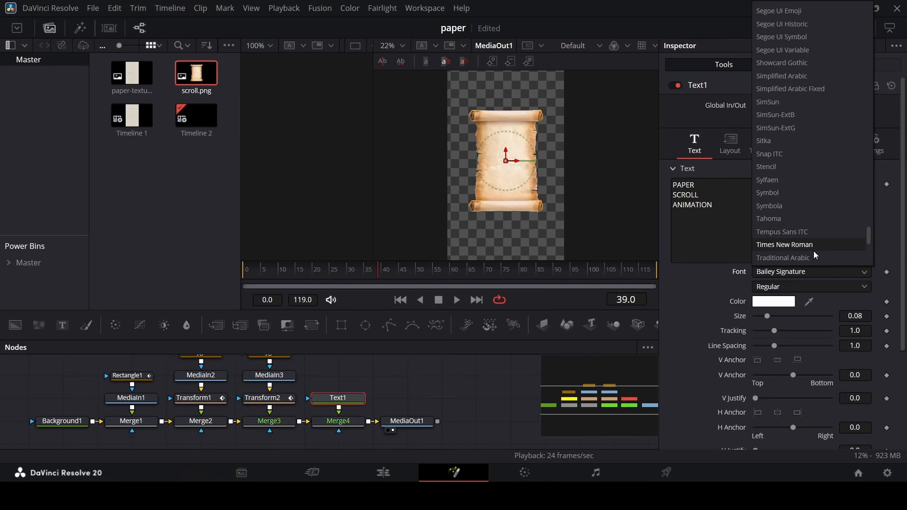
left_click(813, 251)
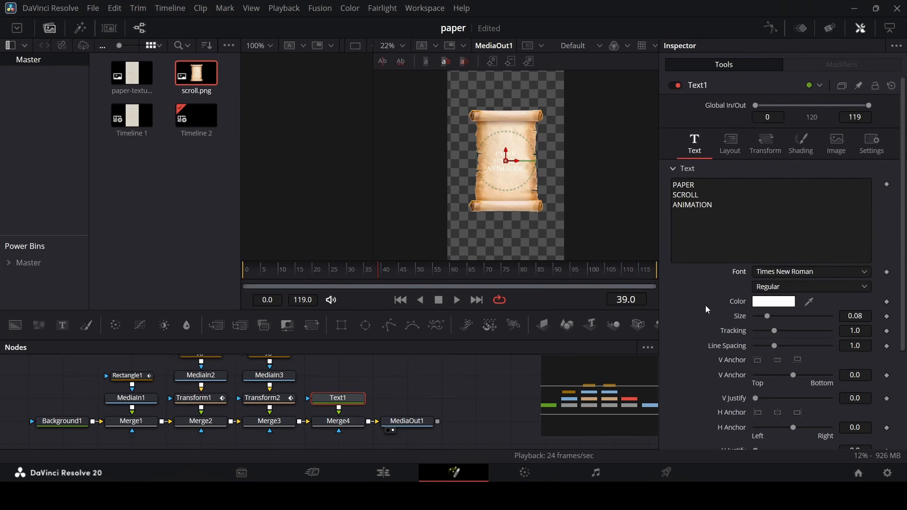
Set the text color to dark grey #3f3f3f.
left_click(774, 302)
left_click(599, 231)
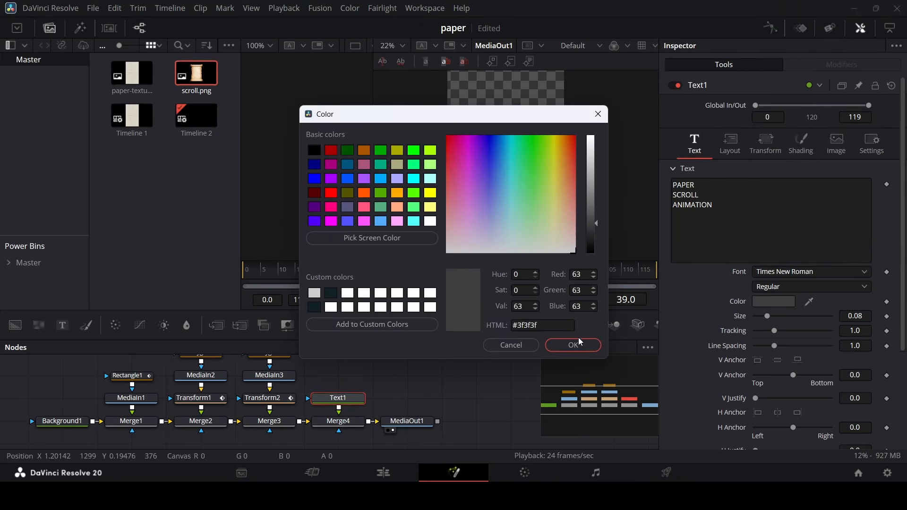
left_click(573, 345)
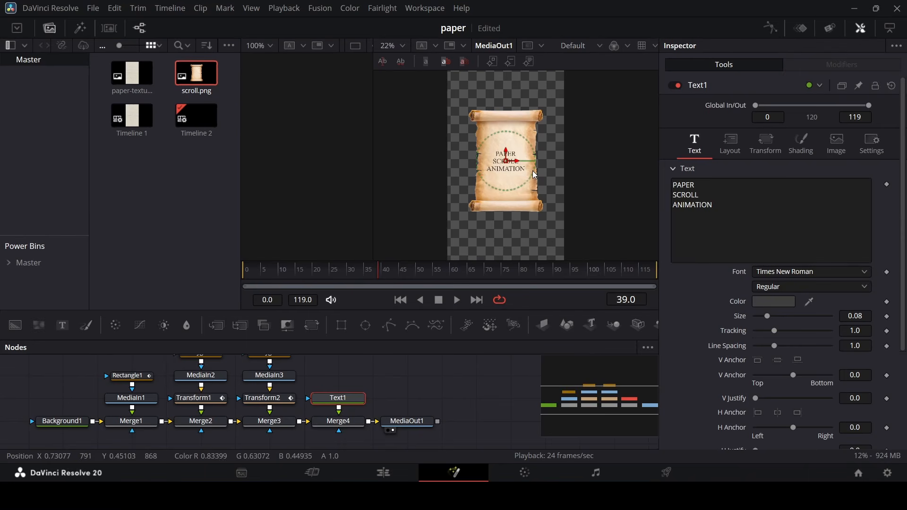
Zoom in to examine the text on the paper, then zoom back out.
scroll(534, 175, "up", 3)
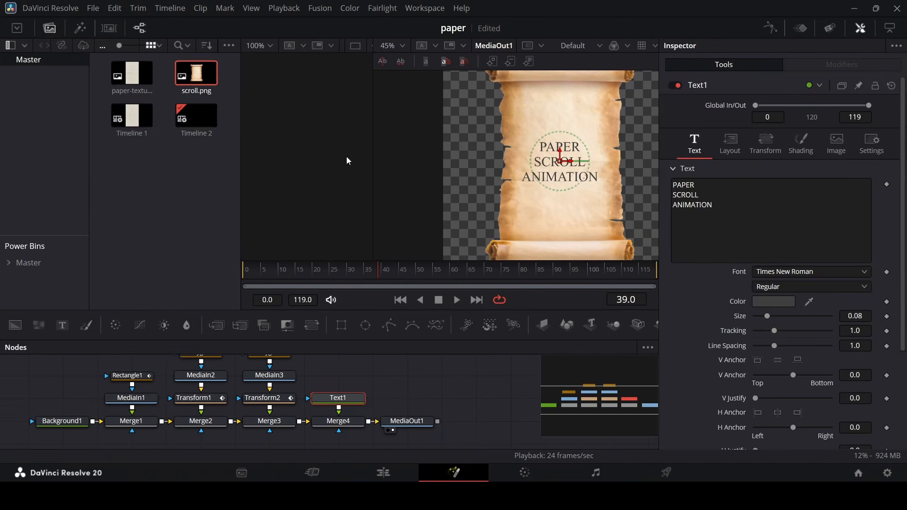
scroll(492, 171, "down", 1)
scroll(529, 175, "up", 2)
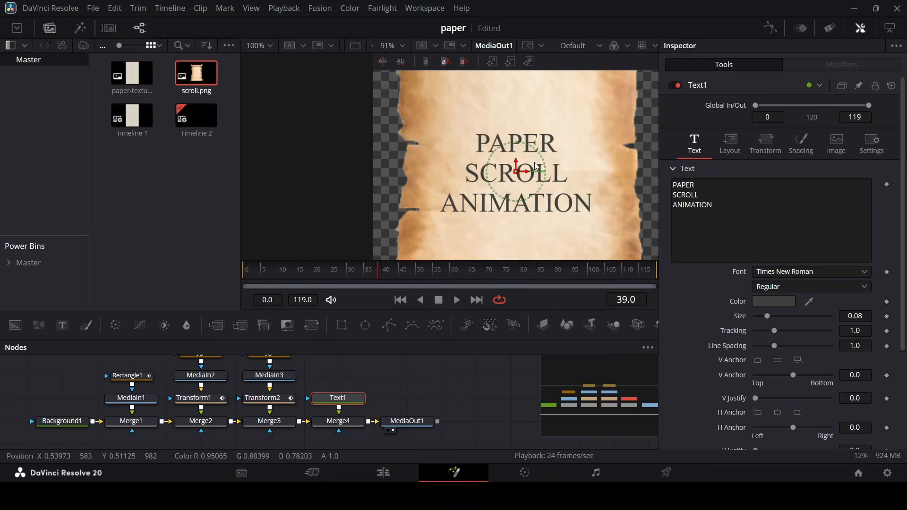
scroll(532, 174, "down", 1)
scroll(534, 178, "down", 1)
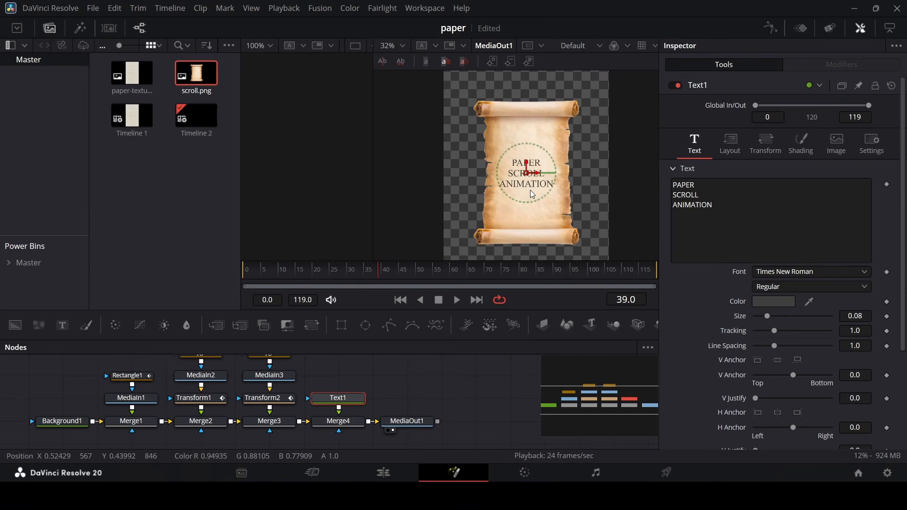
left_click(512, 385)
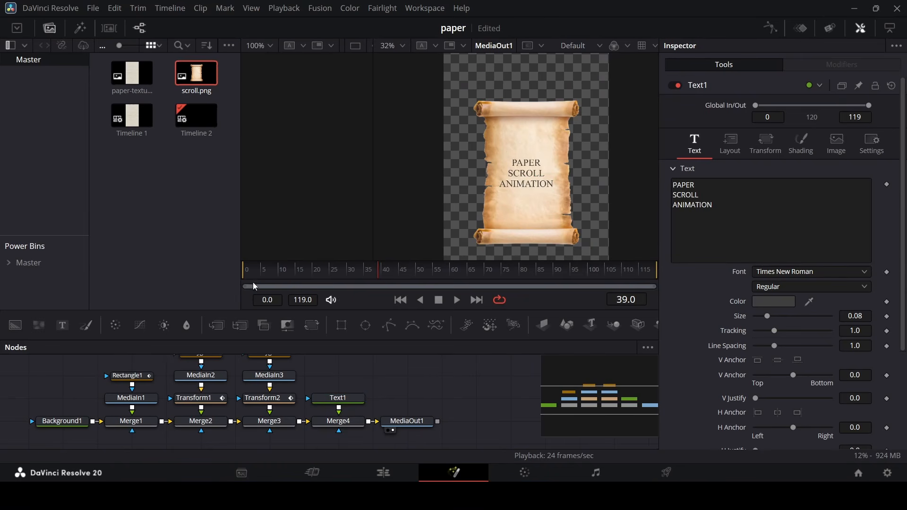
Animate the text's Write On end from 0.0 at frame 20 to 1.0 at frame 40.
left_click_drag(352, 269, 314, 282)
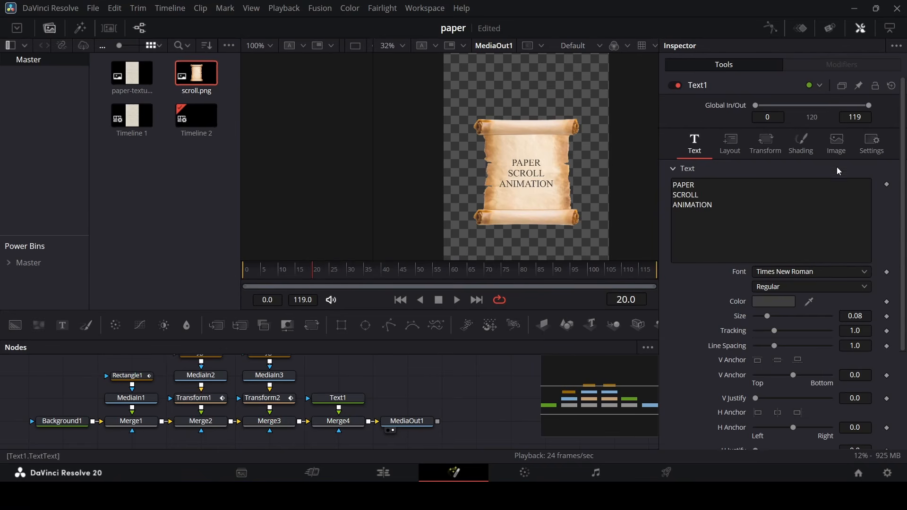
scroll(856, 349, "down", 3)
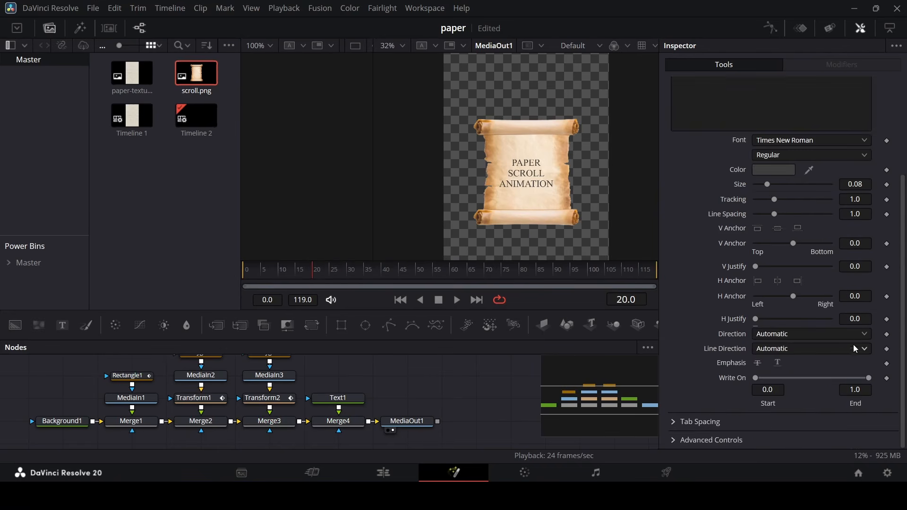
left_click(886, 378)
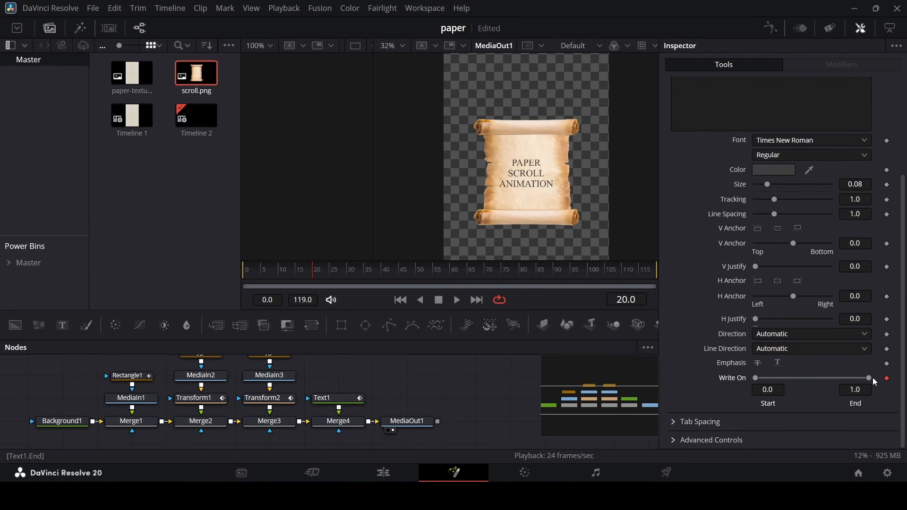
left_click_drag(868, 378, 751, 386)
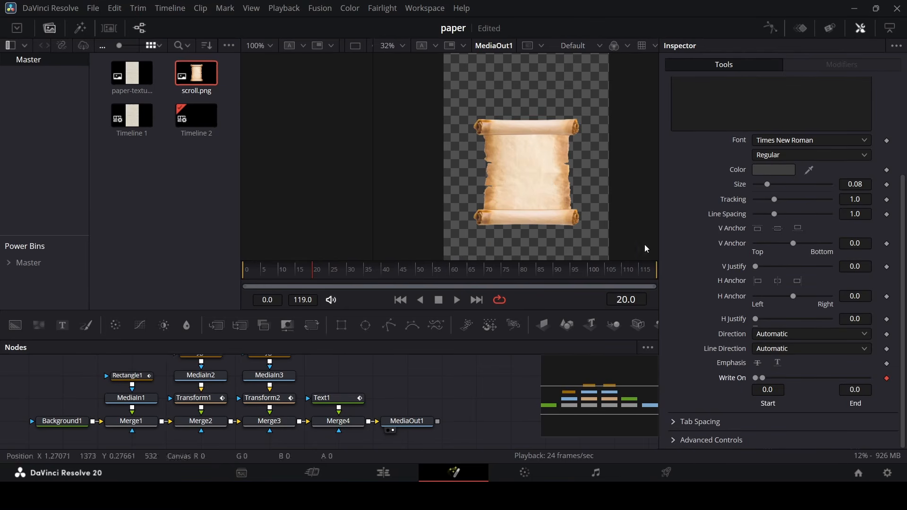
left_click(355, 274)
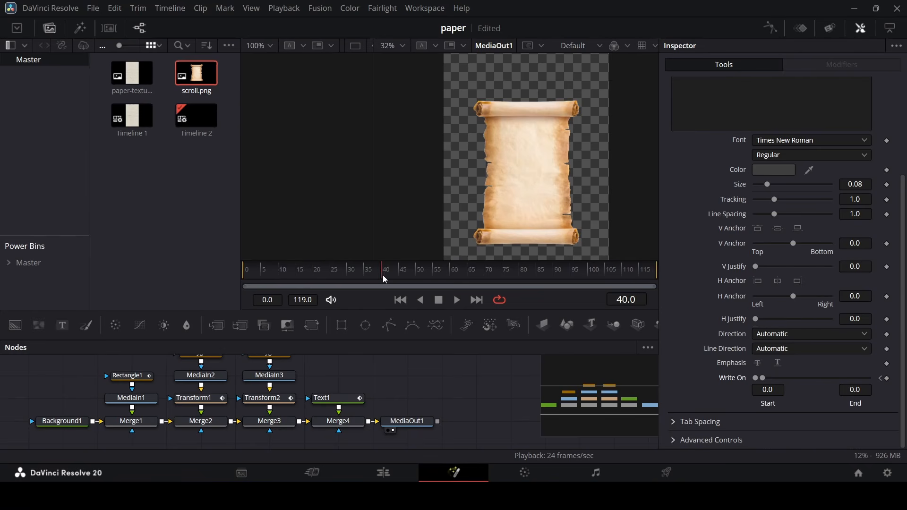
left_click_drag(764, 379, 884, 386)
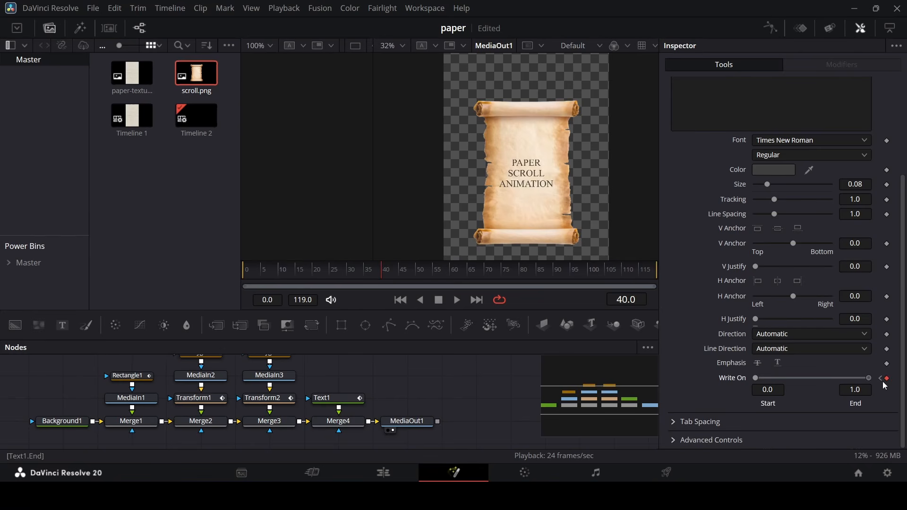
Keyframe the text's shading opacity at 1.0 on frame 50 and 0 on frame 20, then play back.
left_click_drag(402, 275, 418, 276)
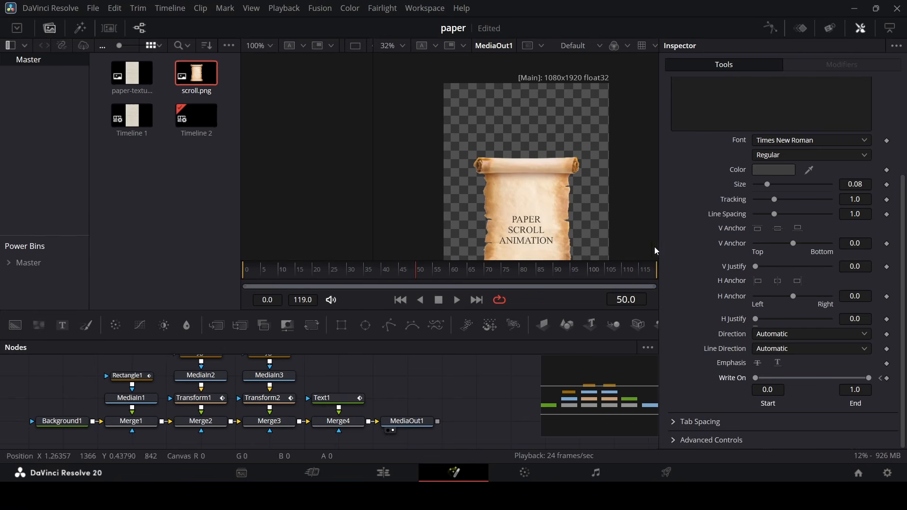
scroll(694, 234, "up", 3)
left_click(802, 143)
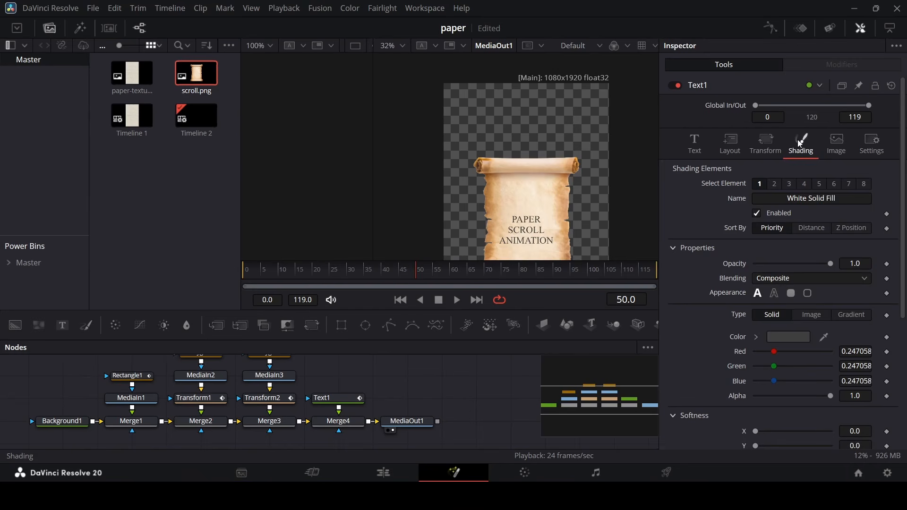
left_click(887, 264)
left_click_drag(328, 271, 313, 281)
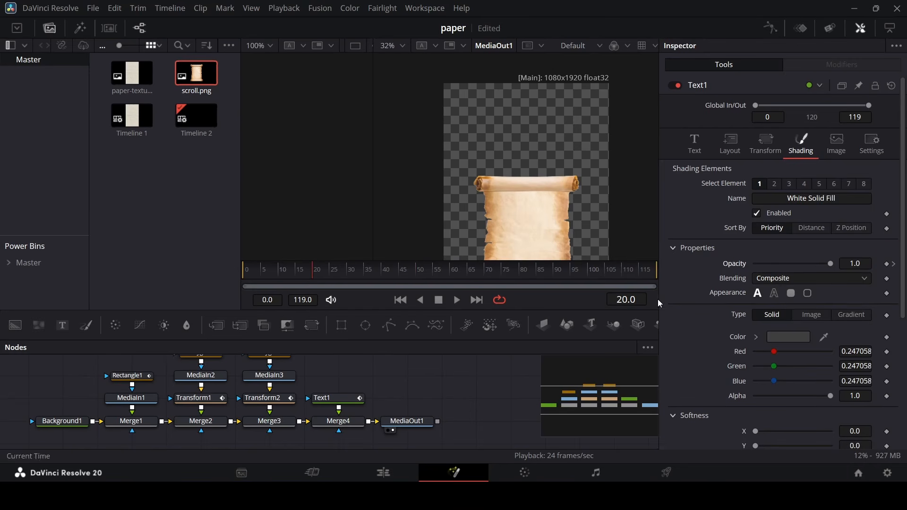
left_click_drag(829, 262, 688, 255)
key("space")
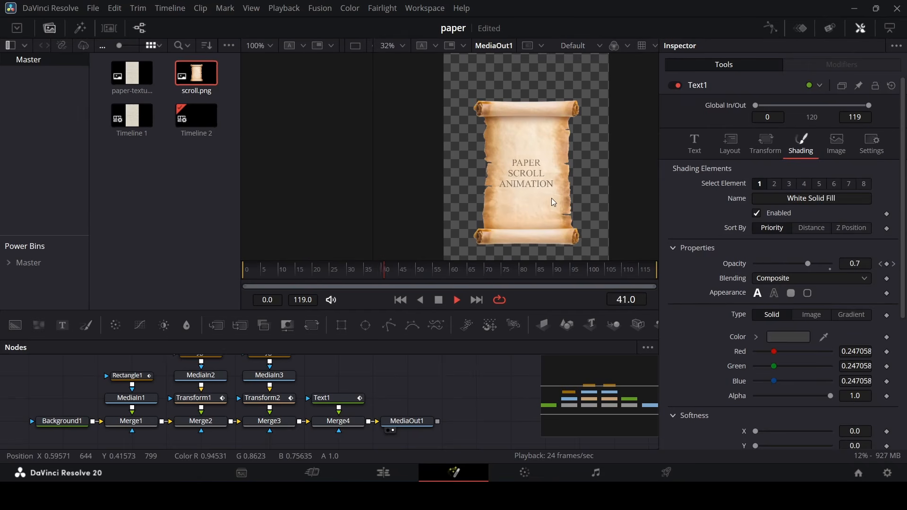
Stop playback, switch to the Edit page, and play the Fusion Composition clip in an enlarged viewer.
key("space")
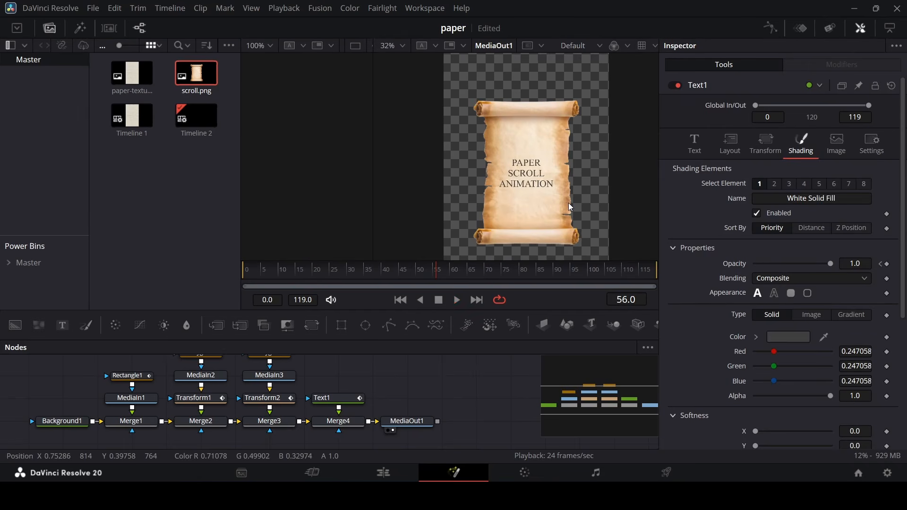
left_click(390, 471)
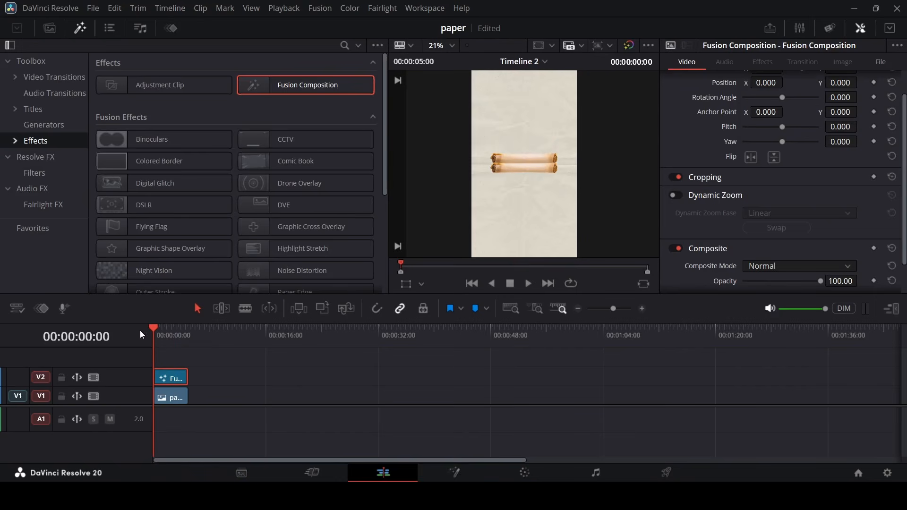
left_click(891, 309)
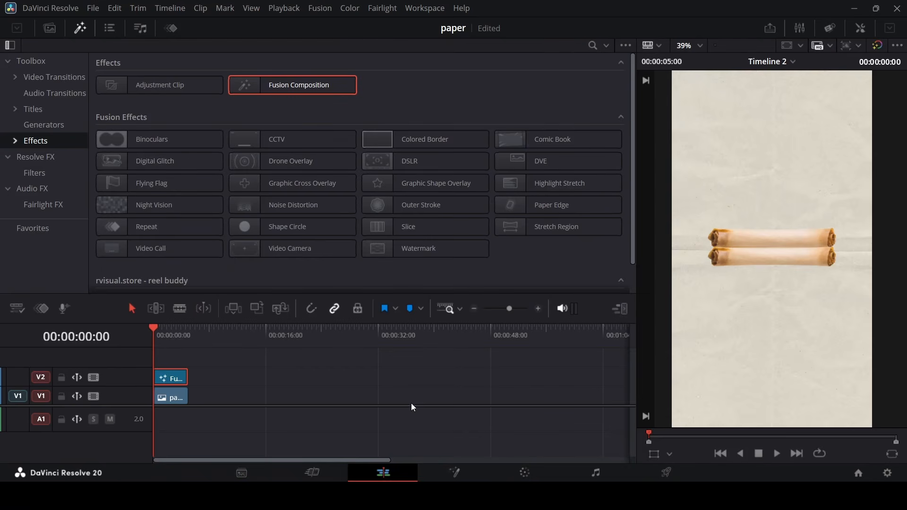
key("space")
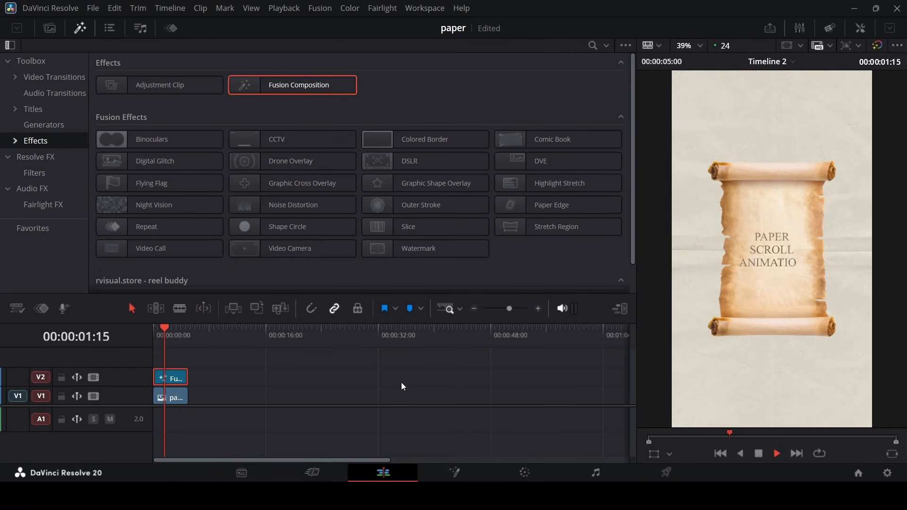
key("space")
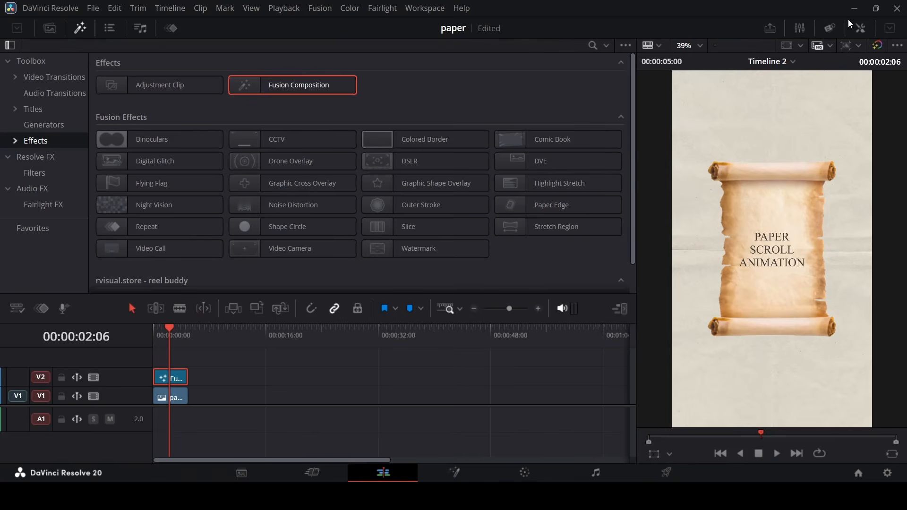
Enable Dynamic Zoom on the Fusion Composition clip, swap its direction, and set its ease to Ease In.
left_click(859, 29)
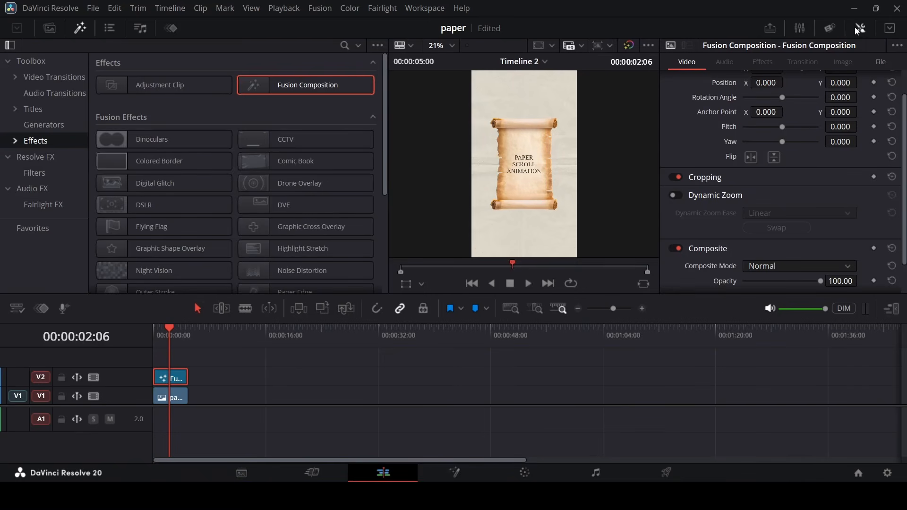
left_click(681, 195)
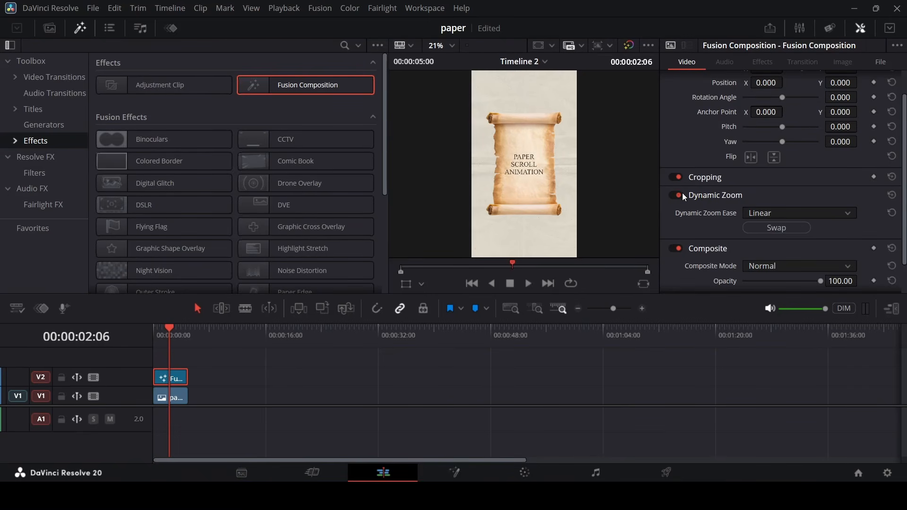
left_click(782, 229)
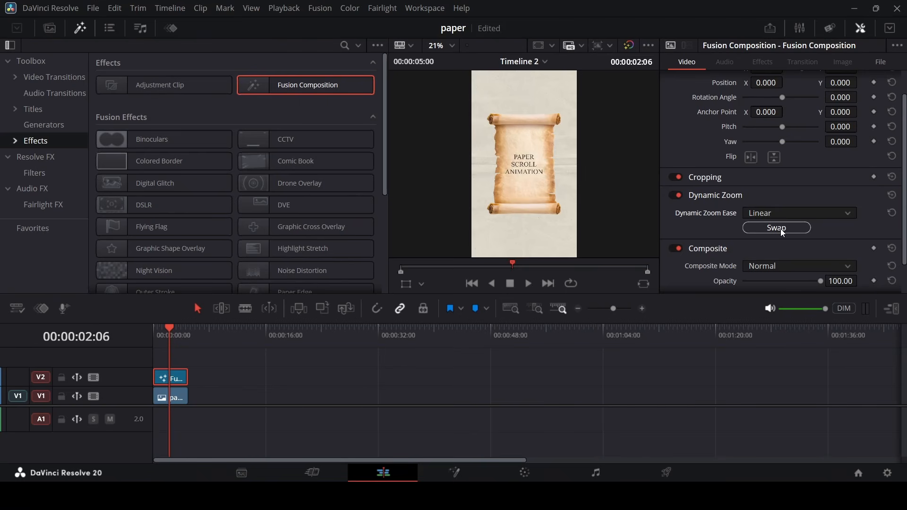
left_click(781, 213)
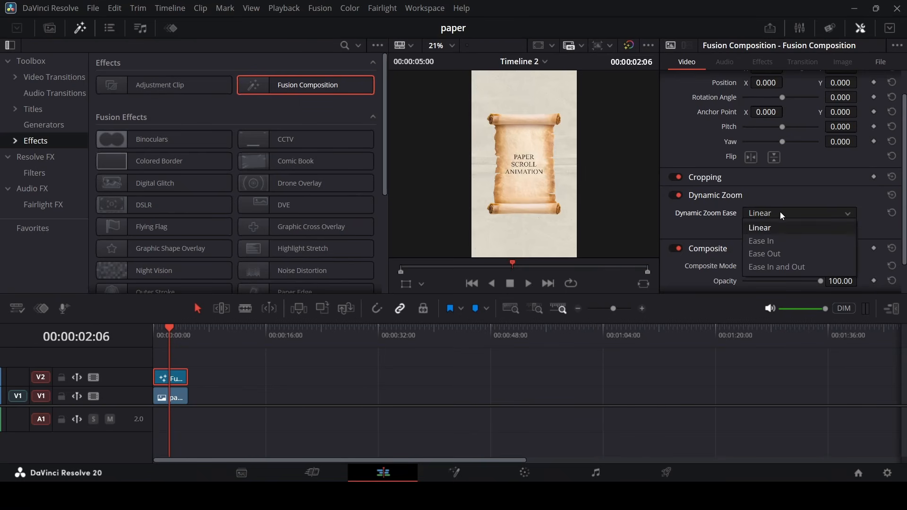
left_click(775, 242)
Play the timeline from the start in the enlarged viewer to review the zoom.
key("Home")
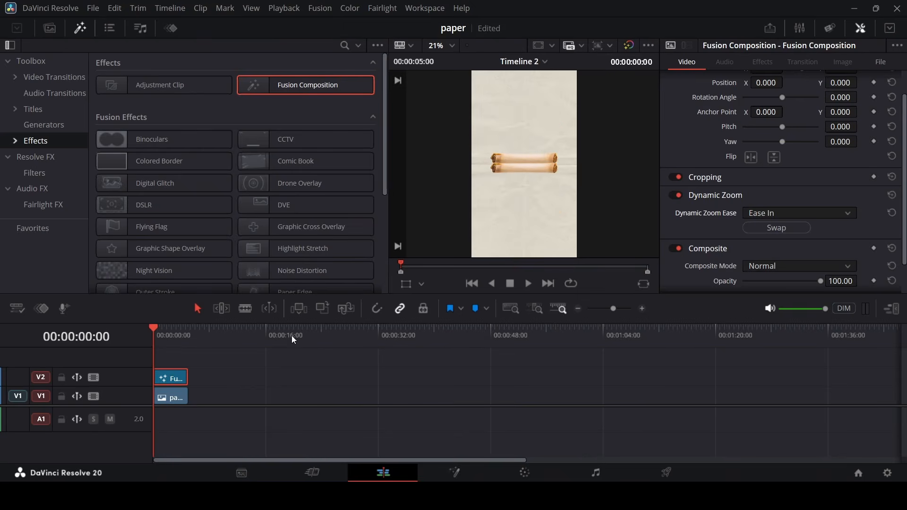
left_click(892, 309)
key("space")
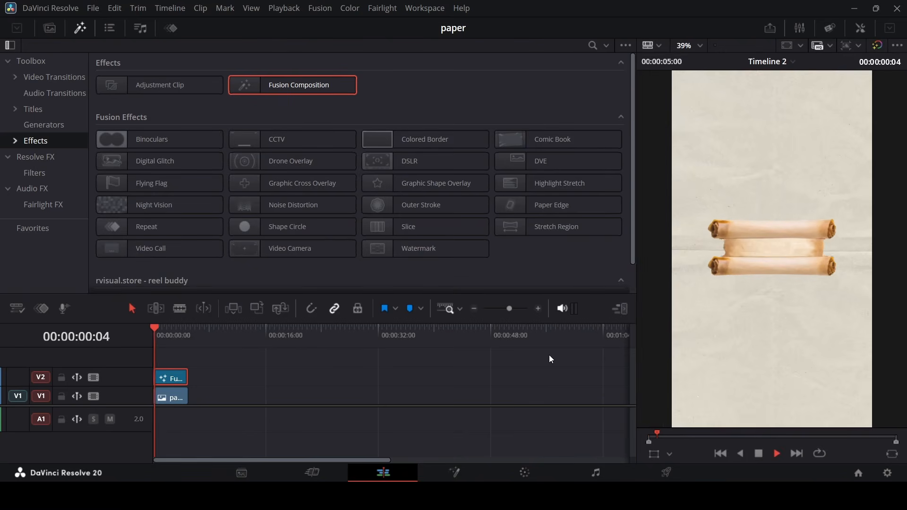